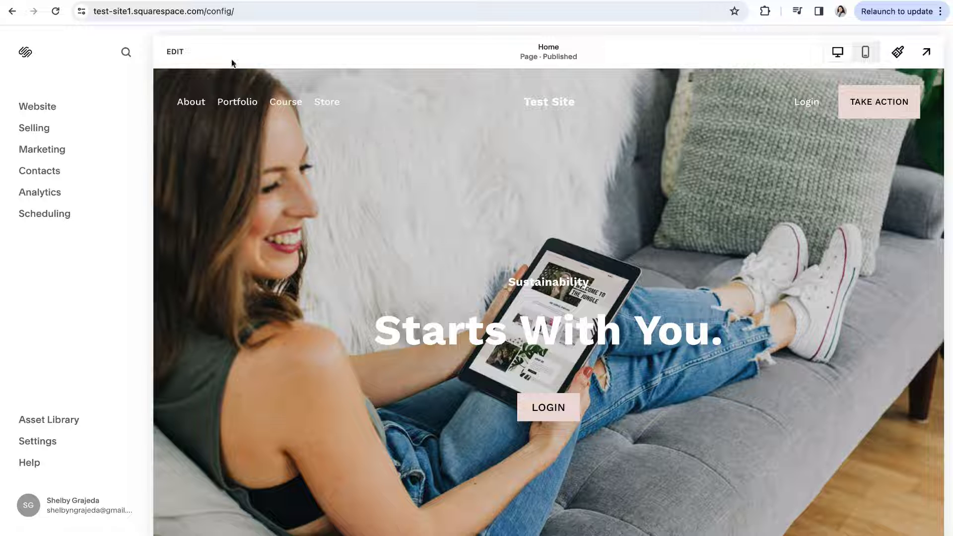
- Edit the Home page's site header and open the settings of the site title and logo element
click(175, 51)
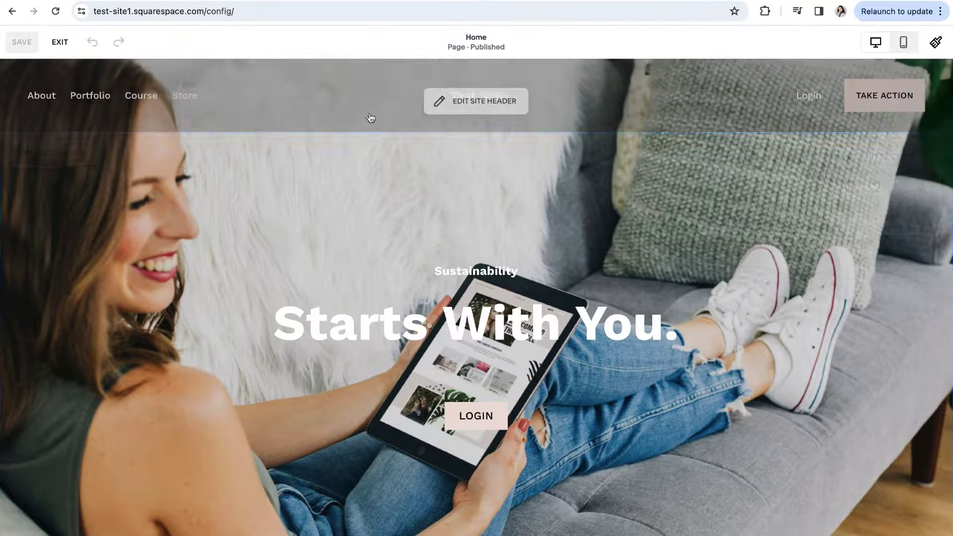
click(472, 96)
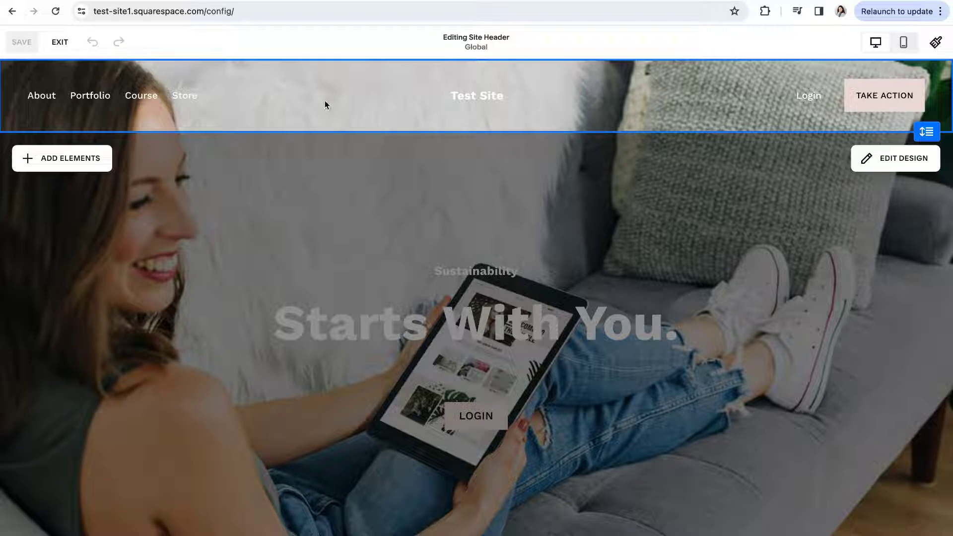
click(481, 92)
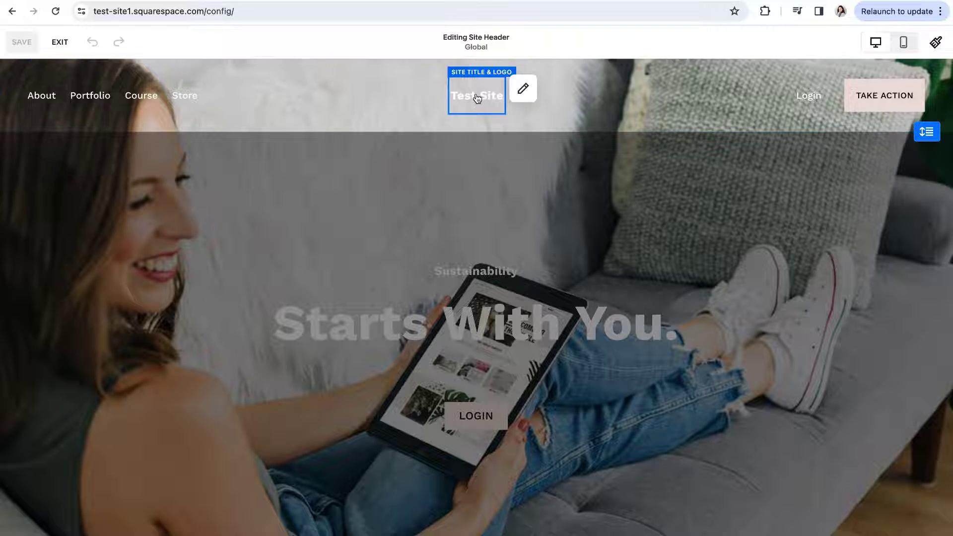
click(524, 91)
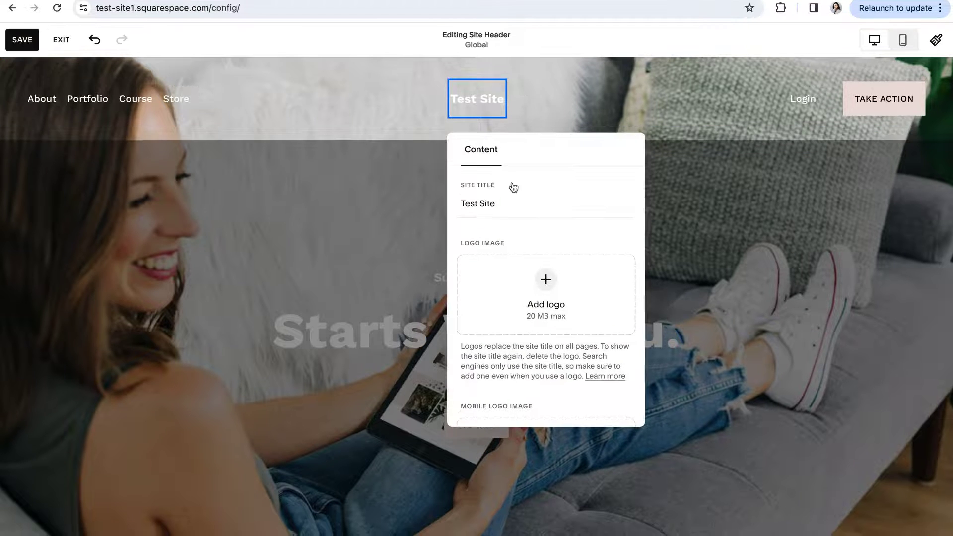
- Replace the site title in the header with "Your Name"
drag(496, 201, 458, 205)
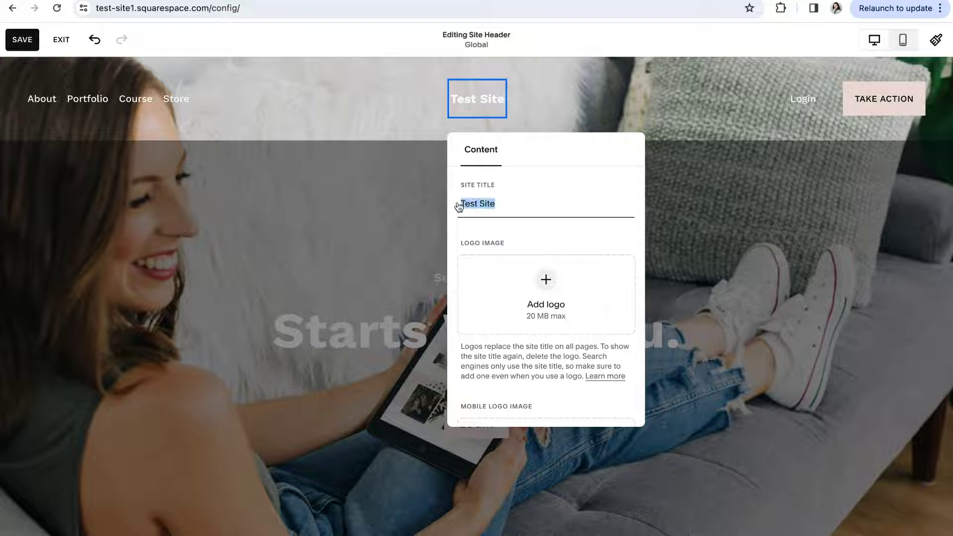
click(475, 229)
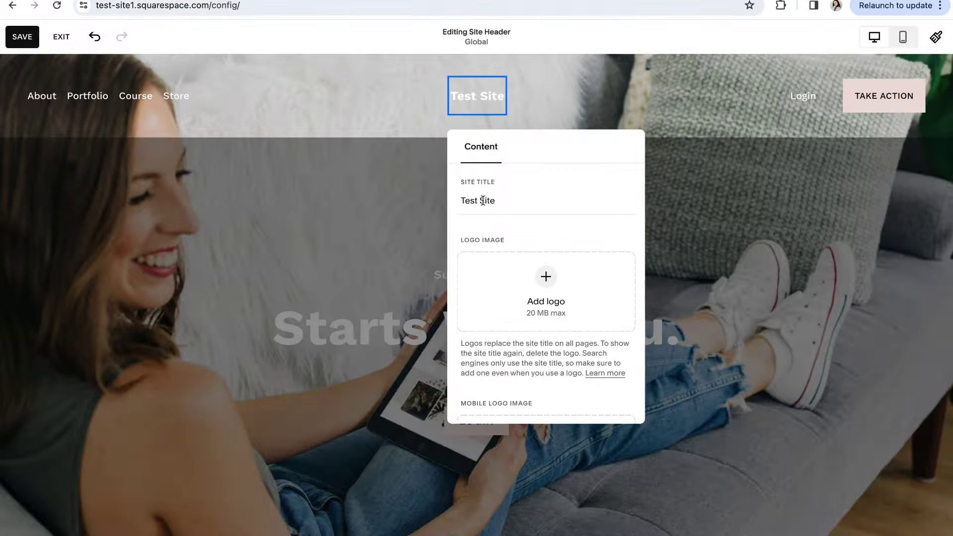
triple_click(624, 302)
text(Your )
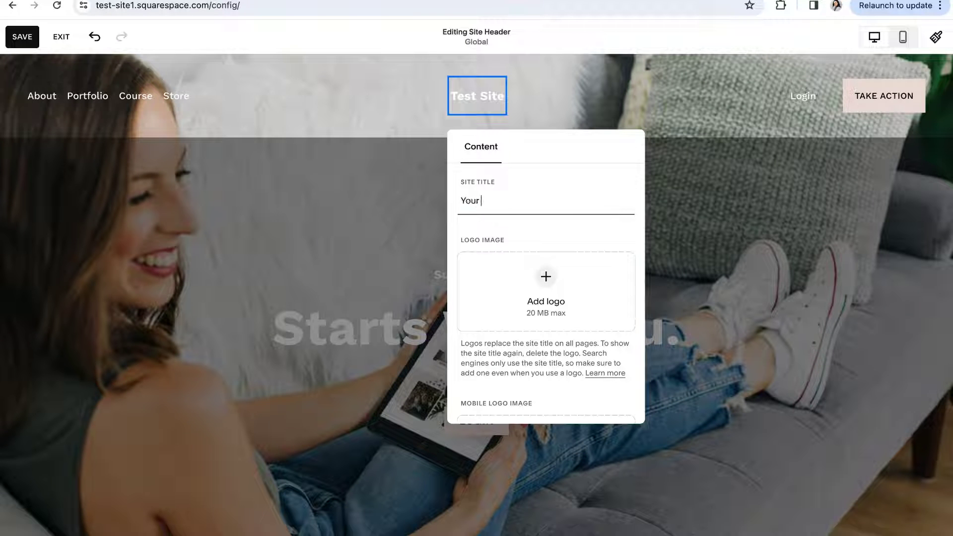
text(Name)
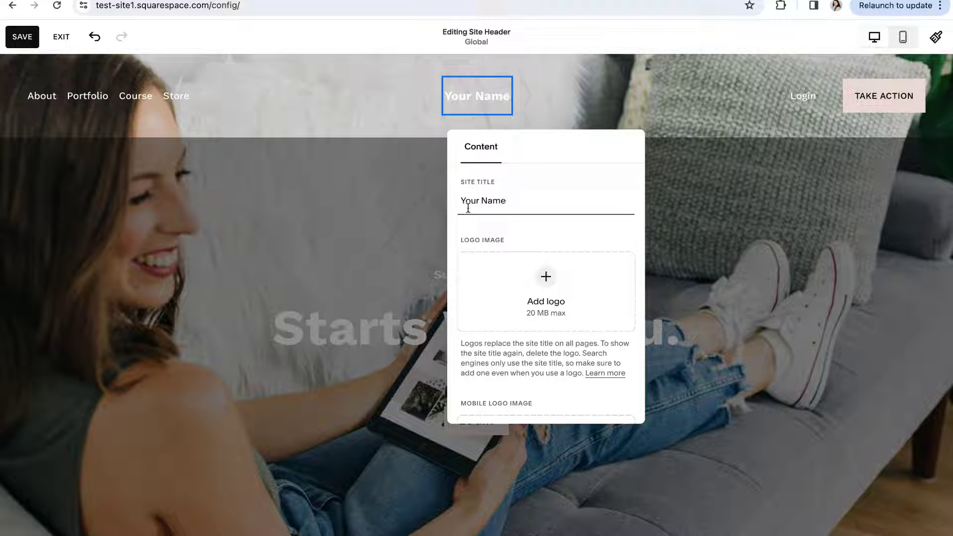
click(502, 186)
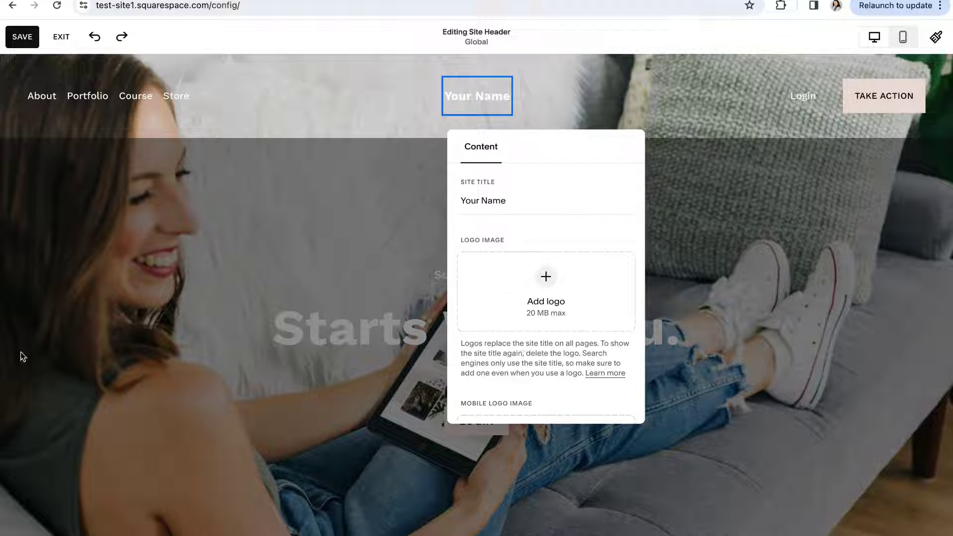
- Add example logo.png as the header's logo image and set the logo height to 66px
drag(2, 307, 544, 273)
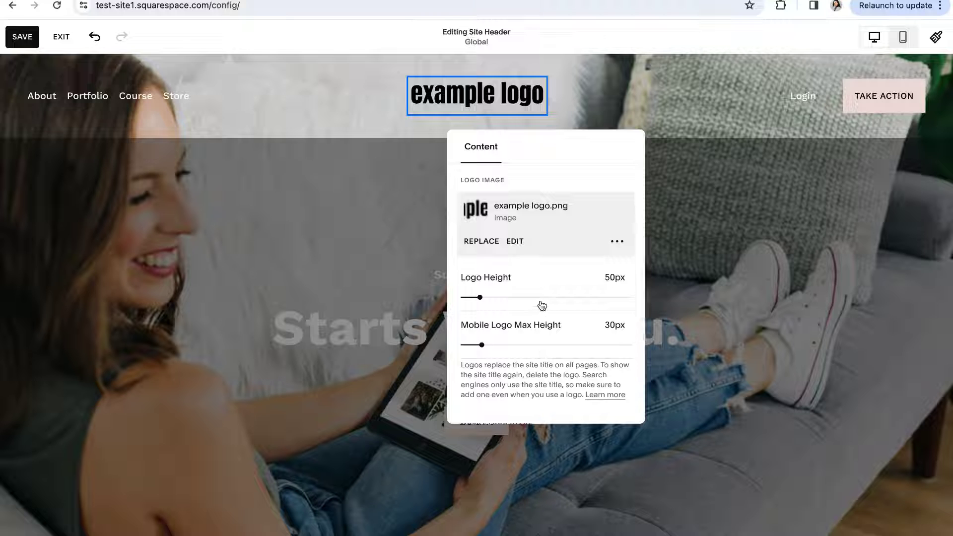
mouse_move(481, 298)
mouse_down()
mouse_move(512, 298)
mouse_move(471, 297)
mouse_move(488, 296)
mouse_up()
scroll(494, 302, down, 1)
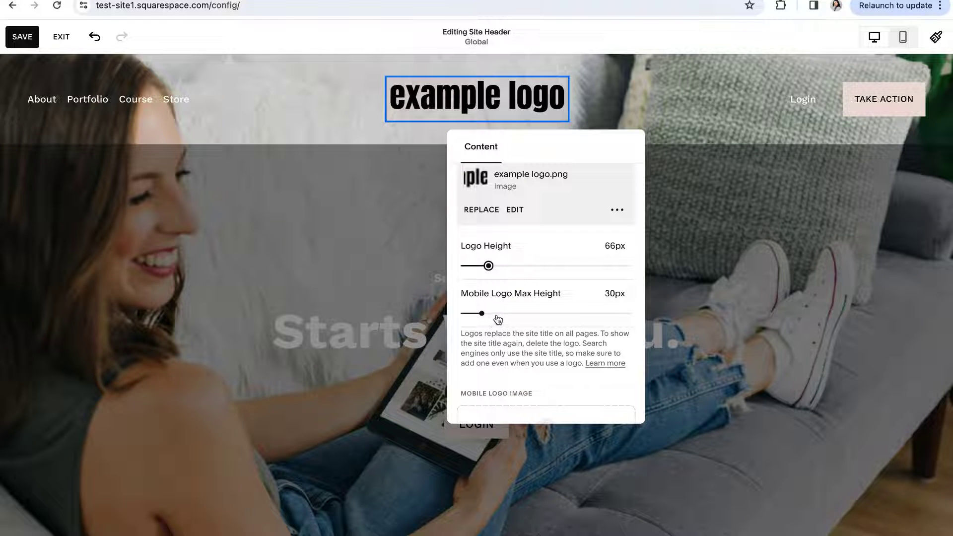
- Increase the mobile logo max height to 37px, and raise it slightly further after viewing the mobile logo image option
mouse_move(481, 313)
mouse_down()
mouse_move(550, 313)
mouse_move(490, 313)
mouse_up()
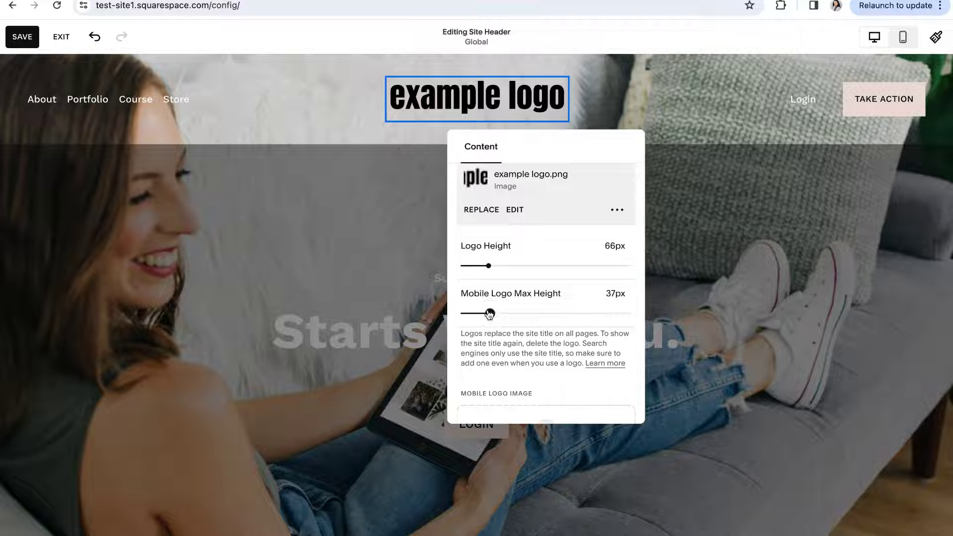
scroll(510, 321, down, 3)
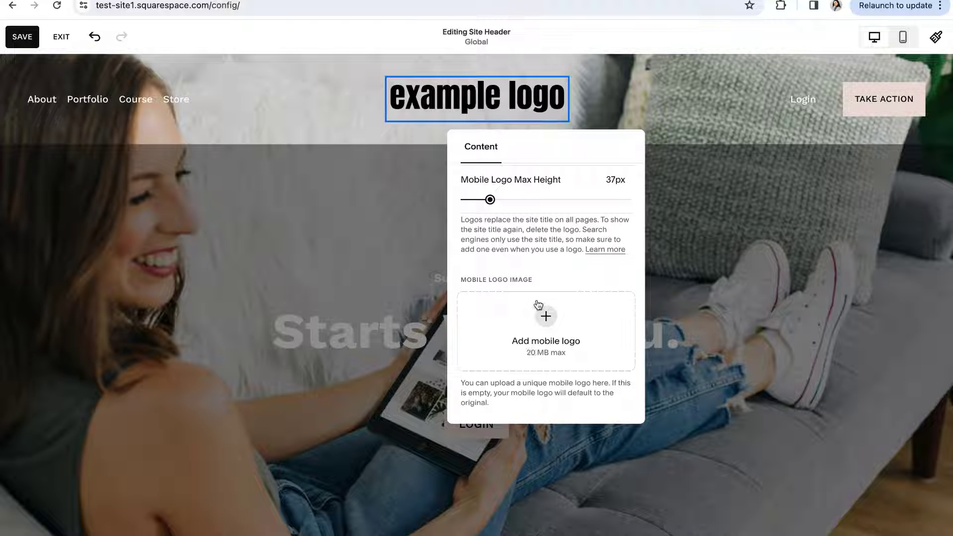
scroll(526, 335, up, 1)
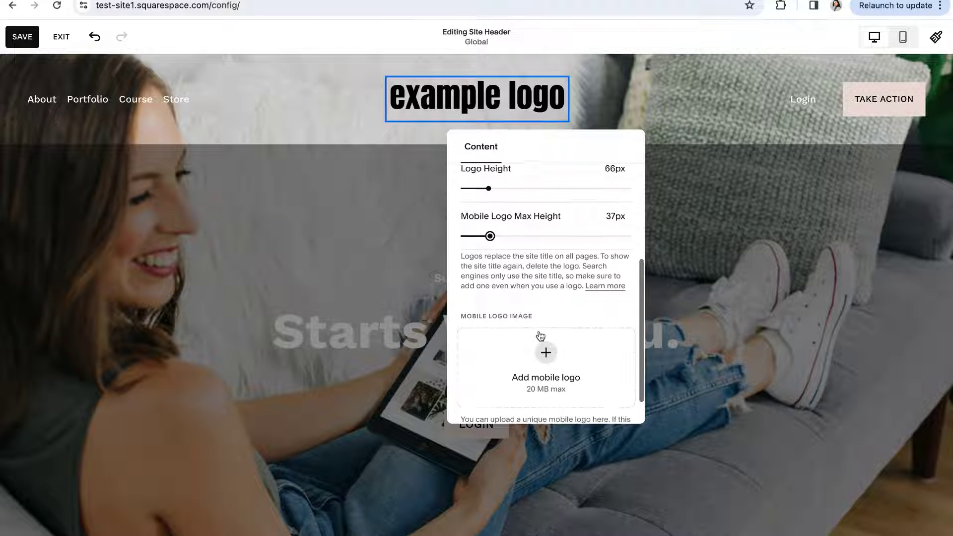
mouse_move(490, 236)
mouse_down()
mouse_move(521, 237)
mouse_move(484, 236)
mouse_move(507, 236)
mouse_move(496, 236)
mouse_up()
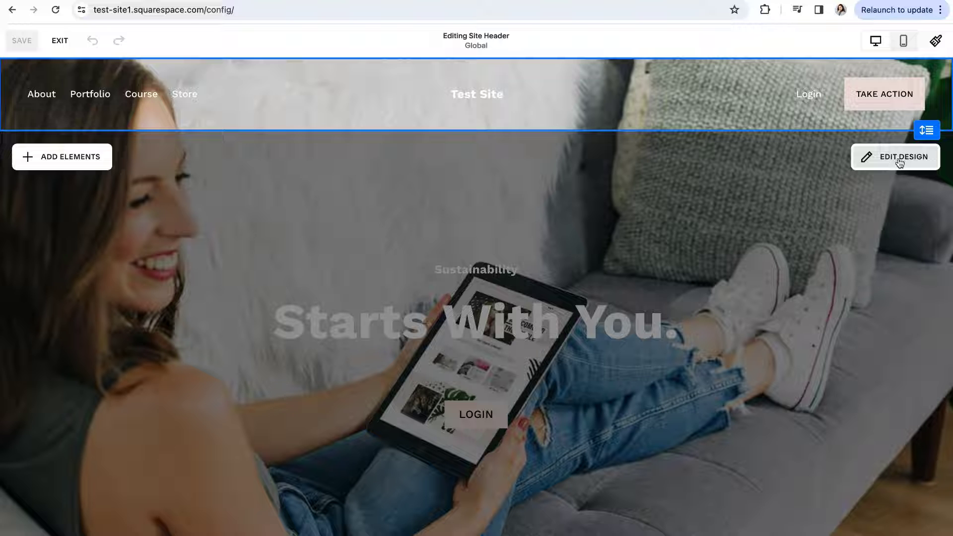
- Try several header layouts in the header's design settings and settle on the one with navigation left and logo centred
click(894, 159)
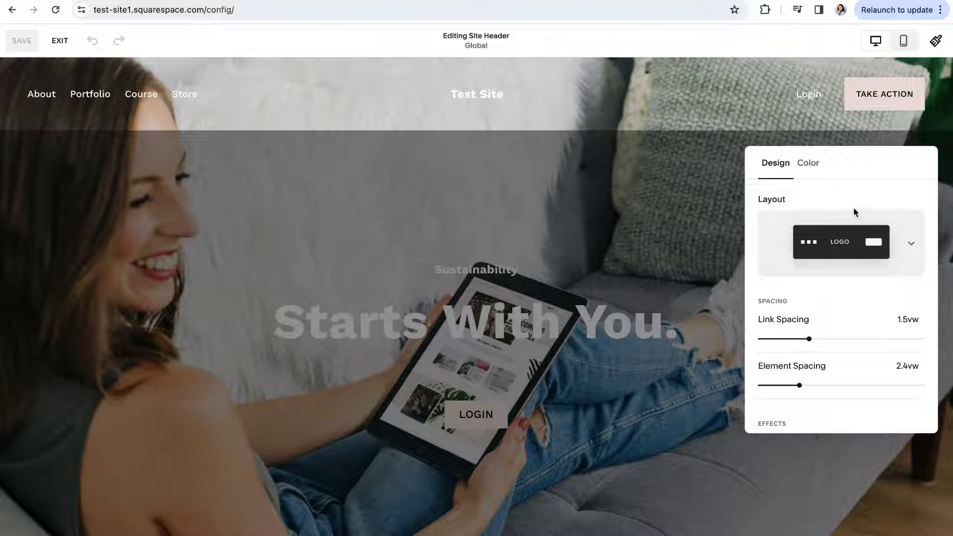
click(911, 243)
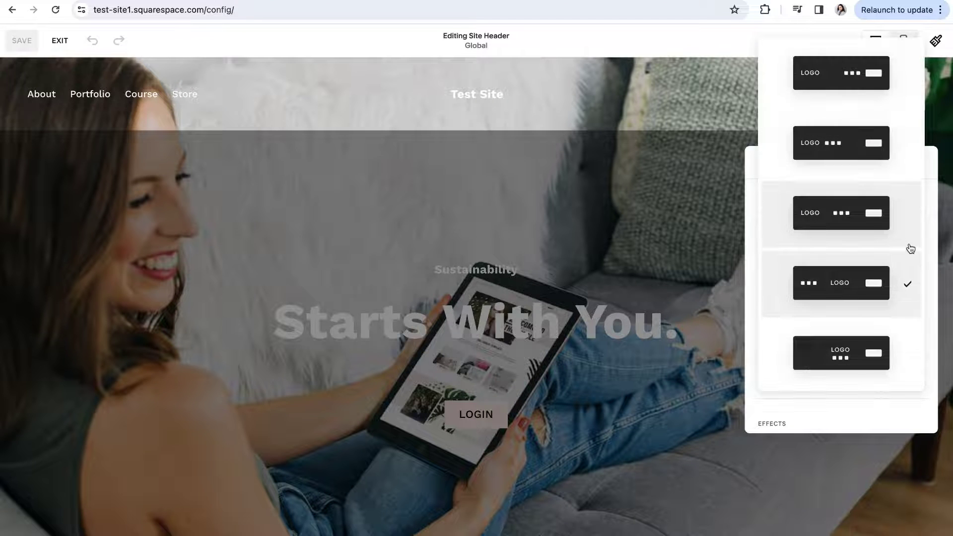
click(820, 77)
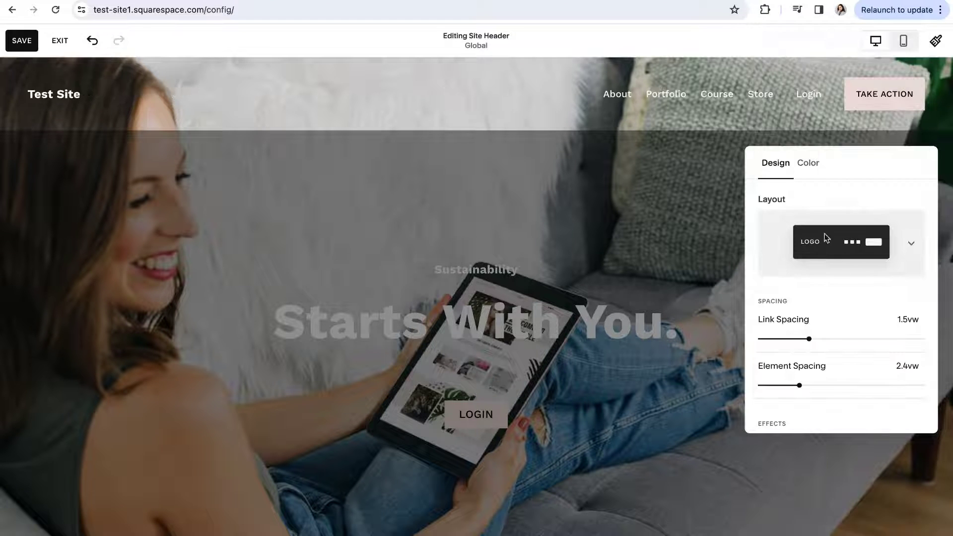
click(849, 250)
click(839, 382)
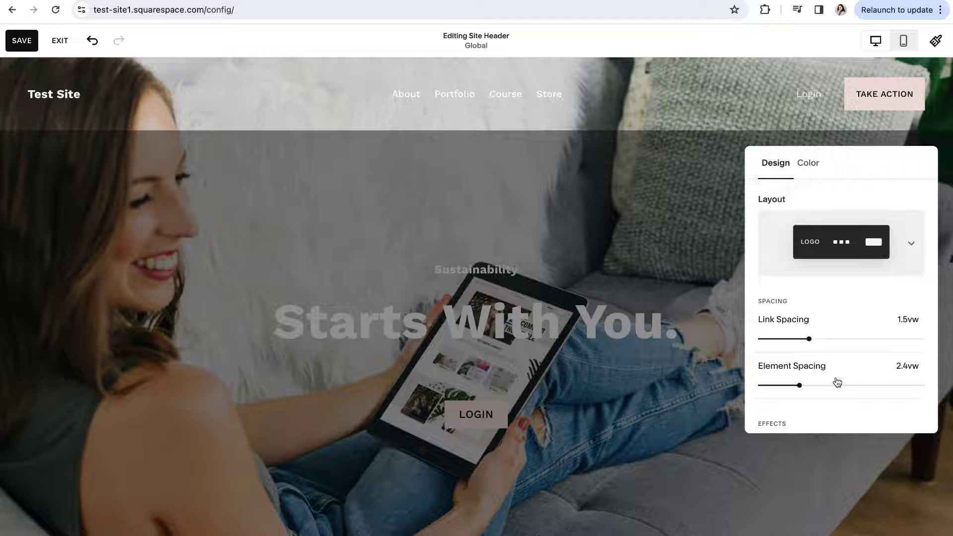
click(862, 235)
click(849, 382)
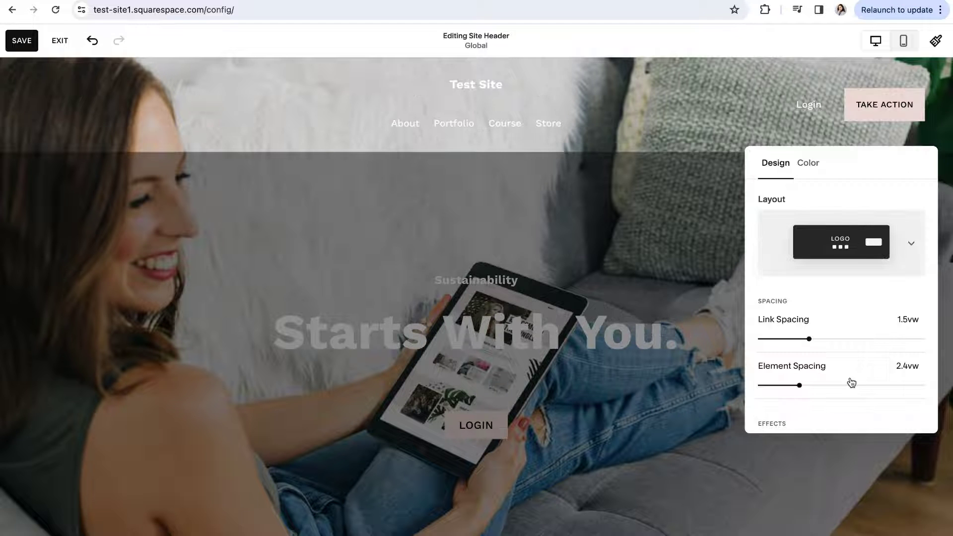
click(897, 253)
click(829, 292)
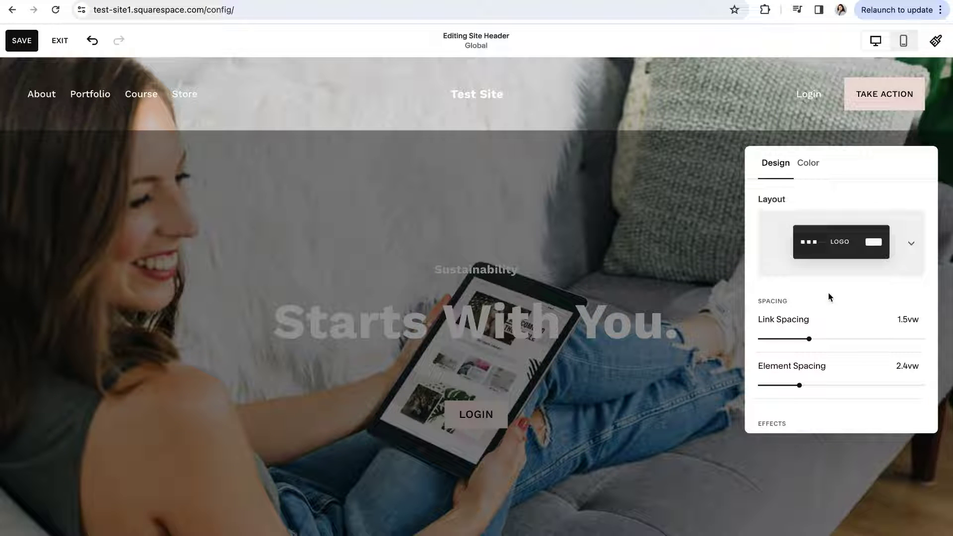
- Reduce the header's link spacing and set the element spacing to 2.8vw
scroll(828, 296, down, 2)
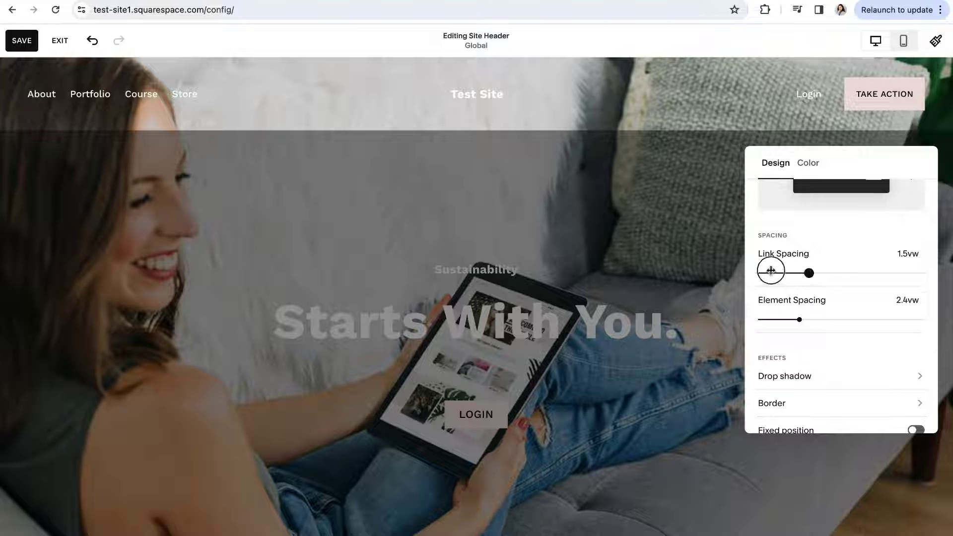
mouse_move(809, 273)
mouse_down()
mouse_move(842, 270)
mouse_move(795, 273)
mouse_up()
mouse_move(799, 319)
mouse_down()
mouse_move(868, 319)
mouse_move(806, 319)
mouse_up()
- Enable fixed position for the header with the Basic fixed header style, and close the design settings
scroll(844, 336, down, 2)
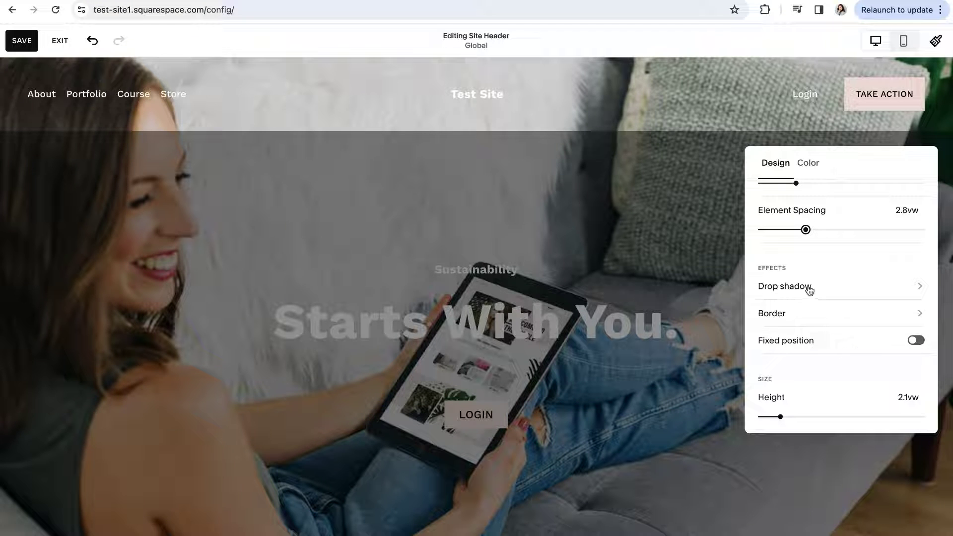
scroll(804, 317, down, 1)
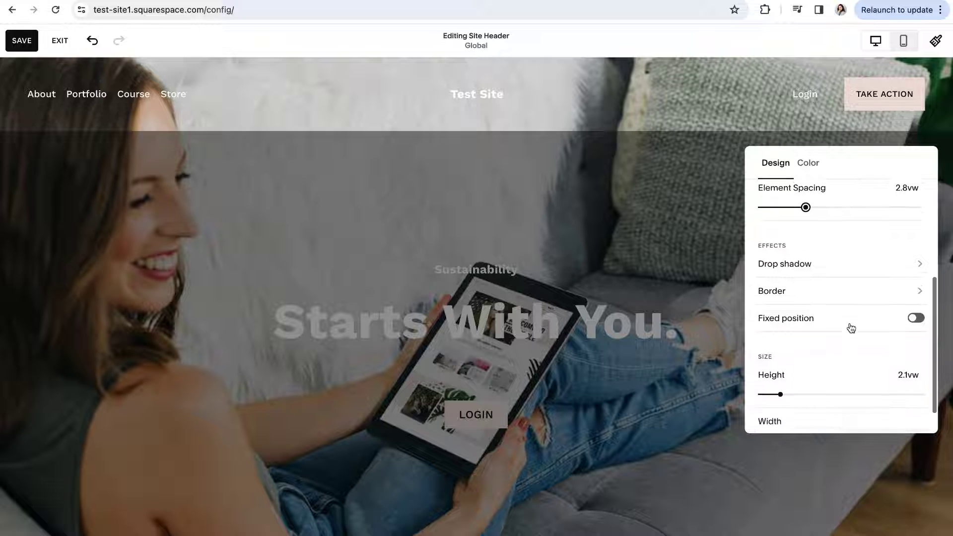
click(915, 316)
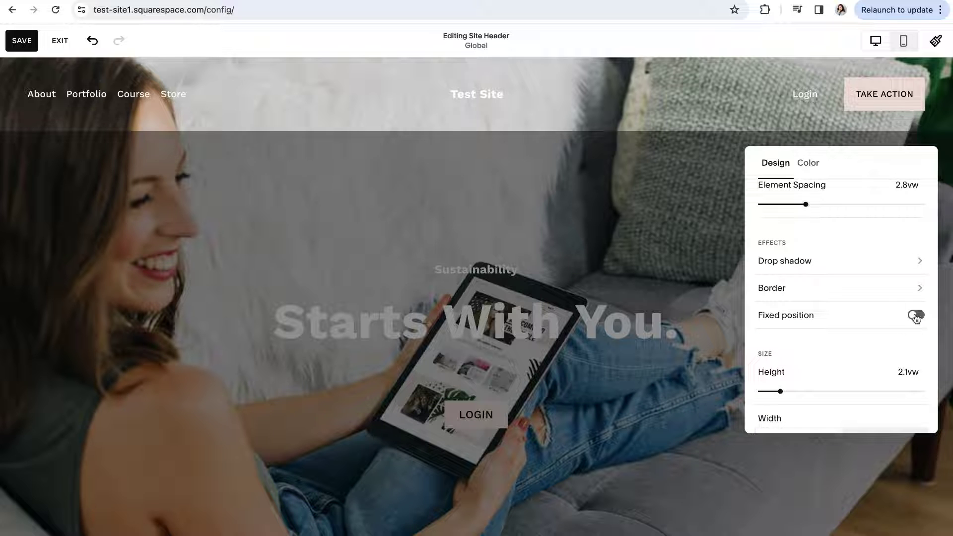
click(918, 342)
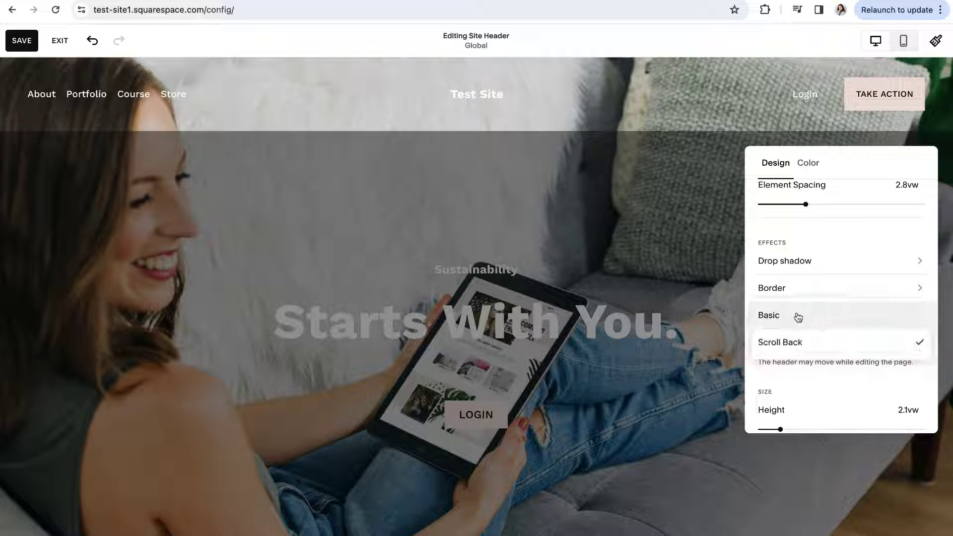
click(794, 318)
click(512, 181)
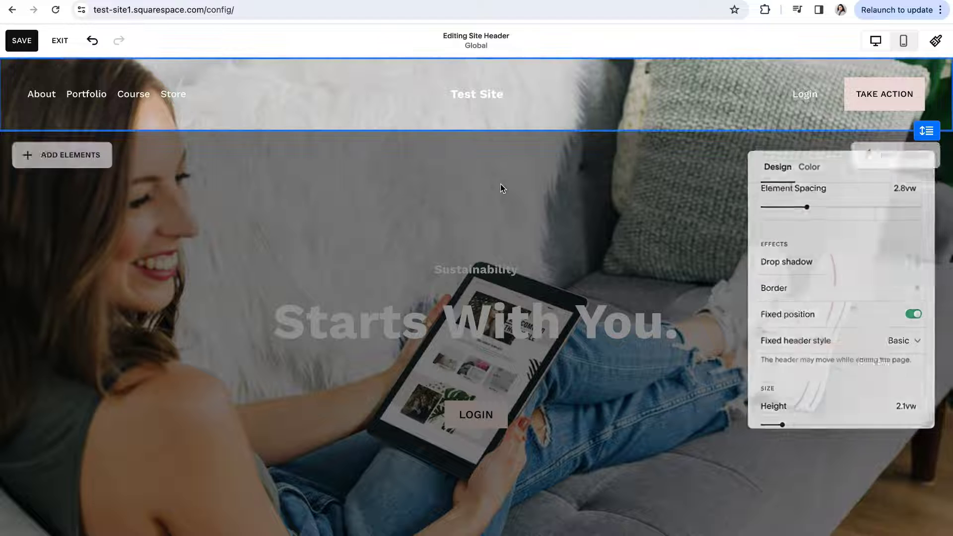
- Save and exit the header editor, and check the fixed header's behaviour further down the Home page
click(25, 40)
click(60, 41)
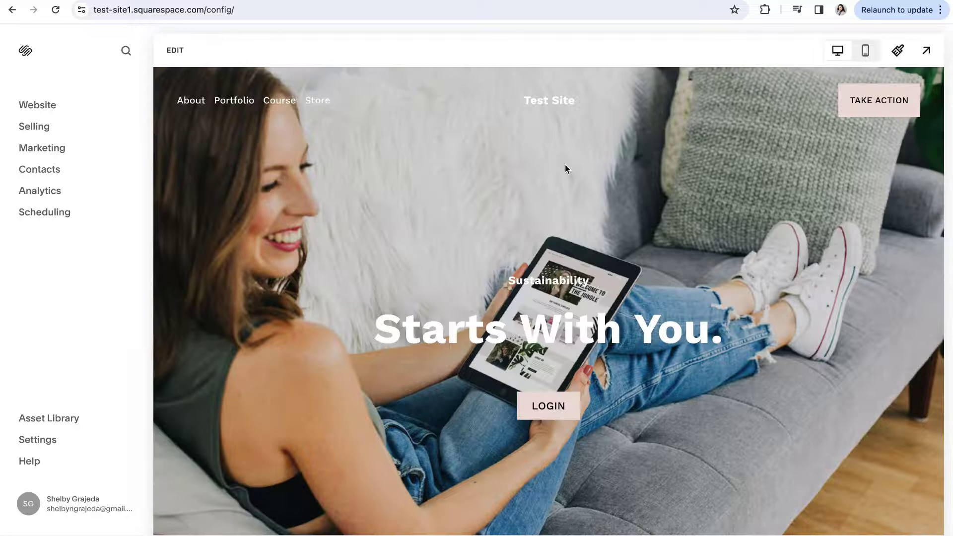
scroll(573, 164, down, 10)
scroll(575, 165, down, 15)
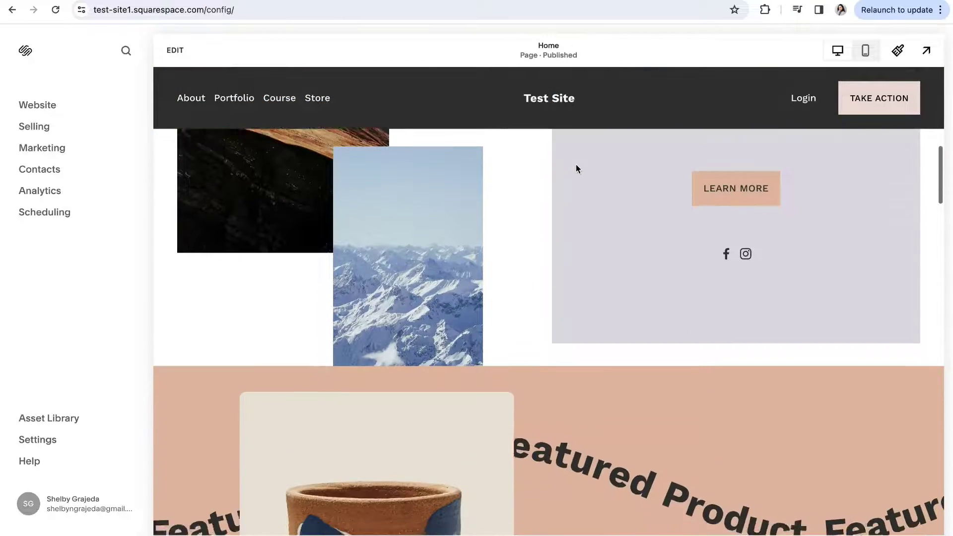
scroll(587, 214, up, 2)
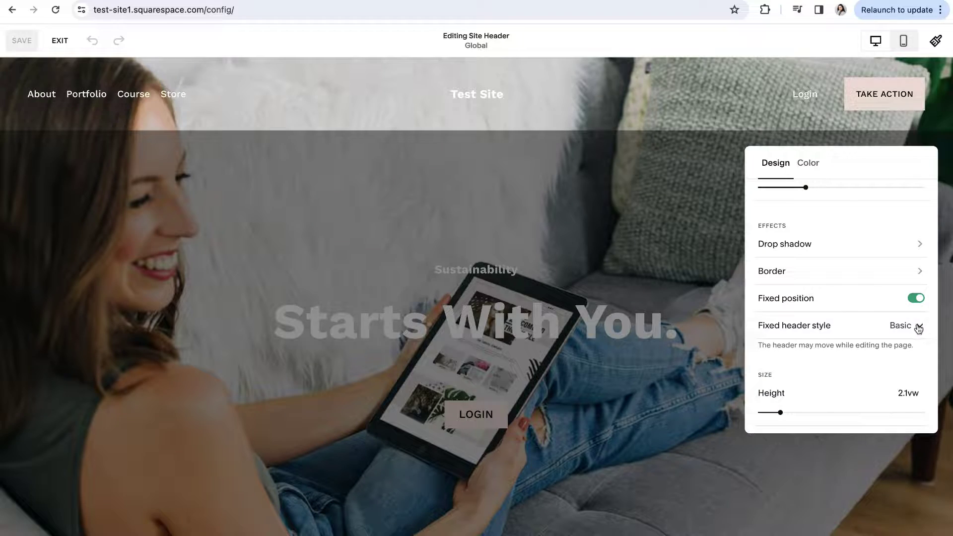
- Switch the fixed header style to Scroll Back and set the header height to 2.6vw
click(915, 325)
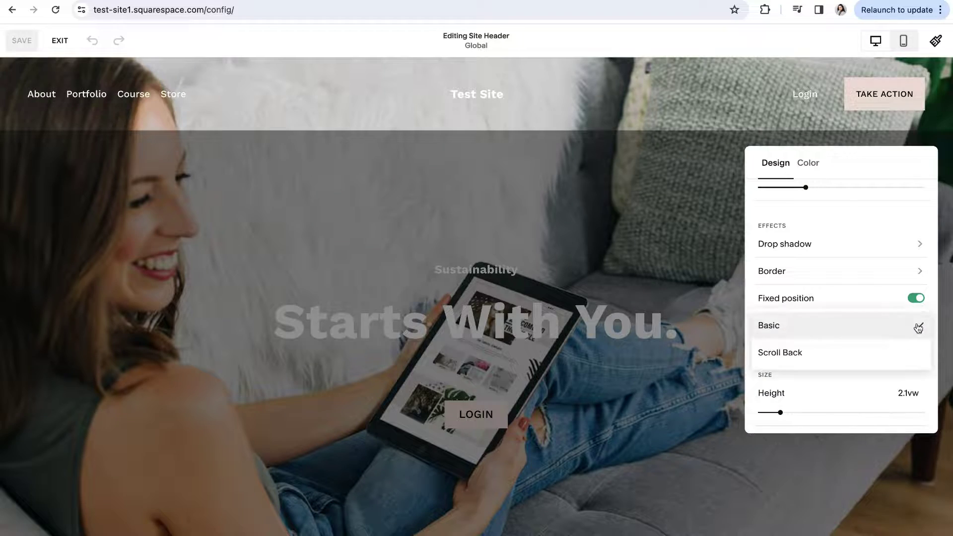
click(788, 353)
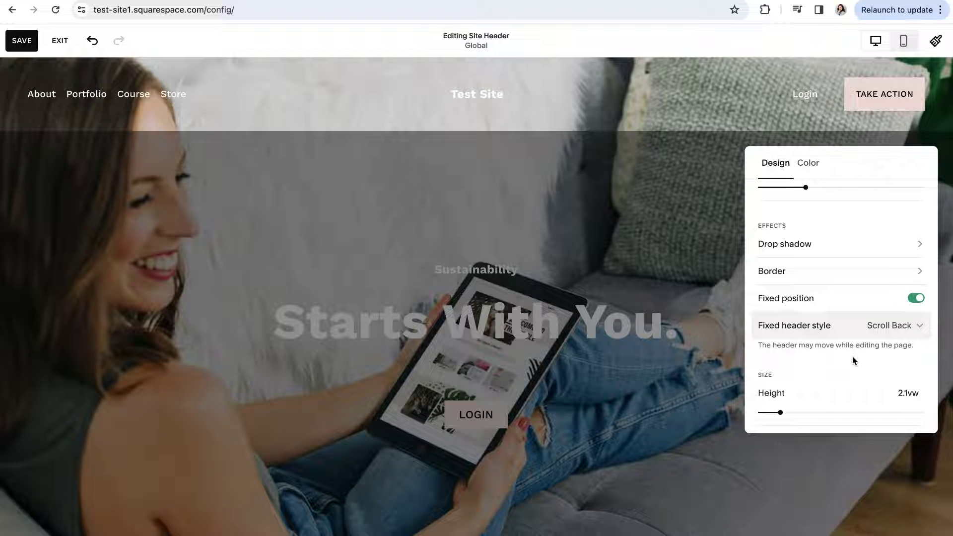
scroll(856, 360, up, 1)
scroll(856, 361, down, 1)
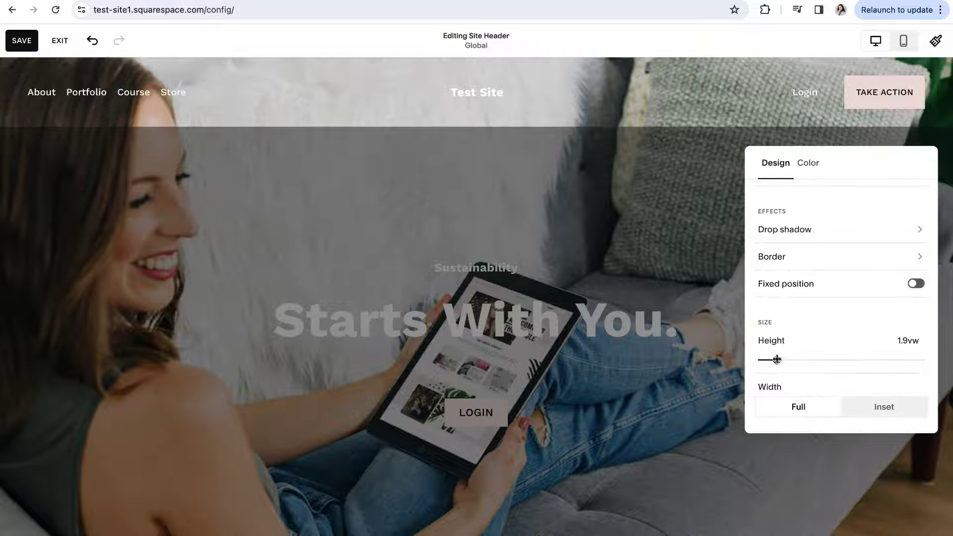
mouse_move(776, 360)
mouse_down()
mouse_move(830, 360)
mouse_move(789, 360)
mouse_up()
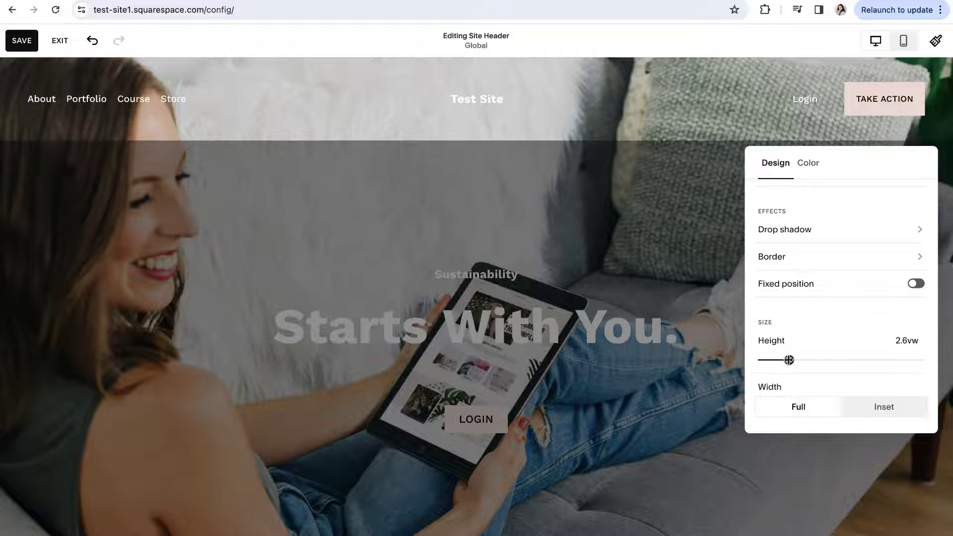
- Open the header's color settings, review the available color styles and try the Solid style
click(809, 164)
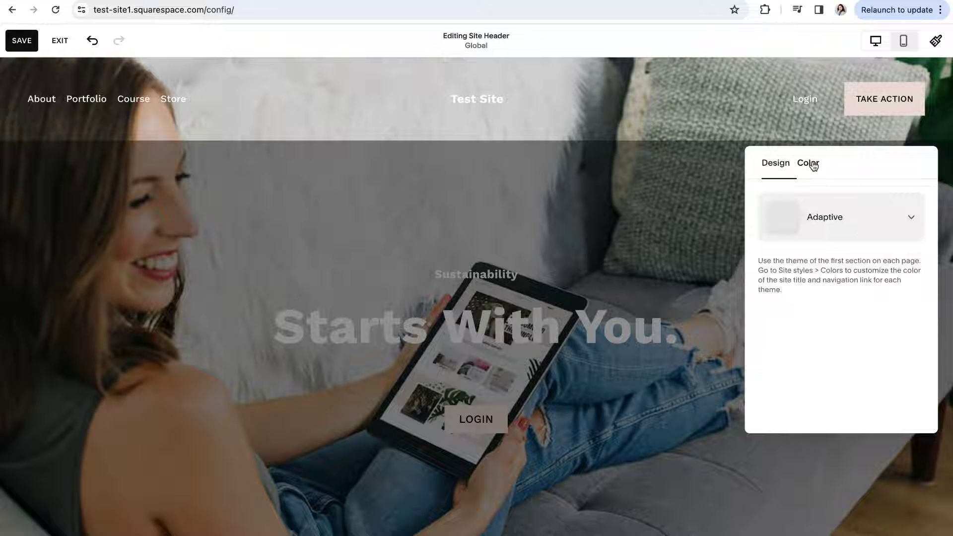
click(915, 221)
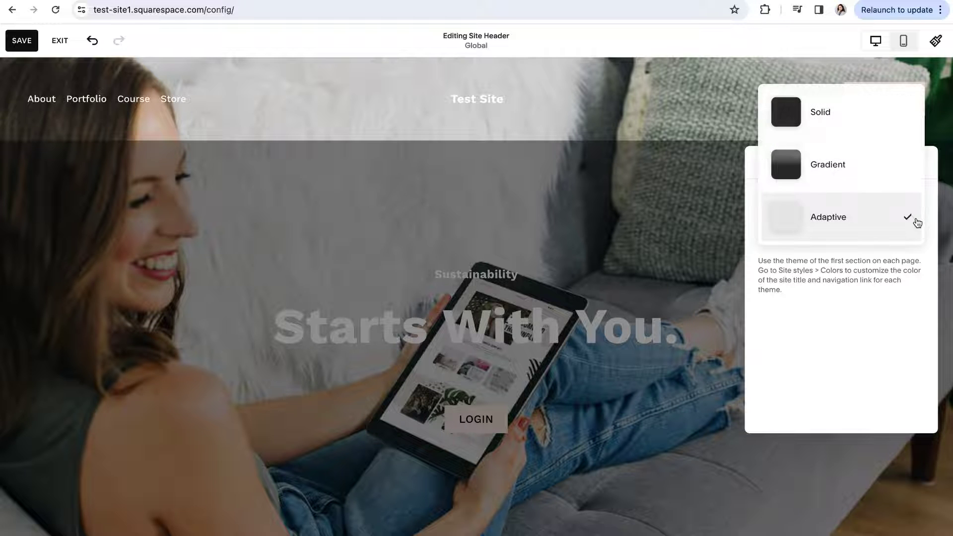
click(833, 223)
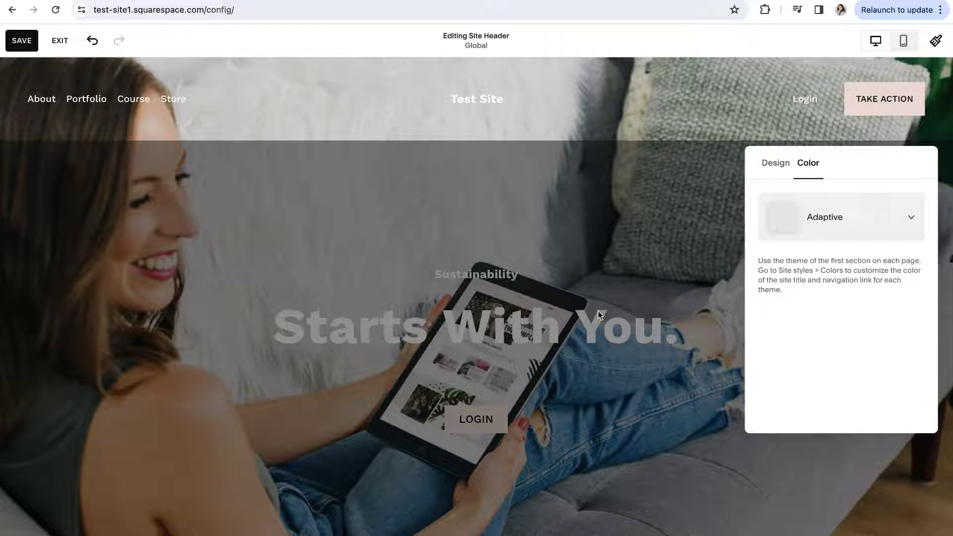
click(890, 218)
click(821, 121)
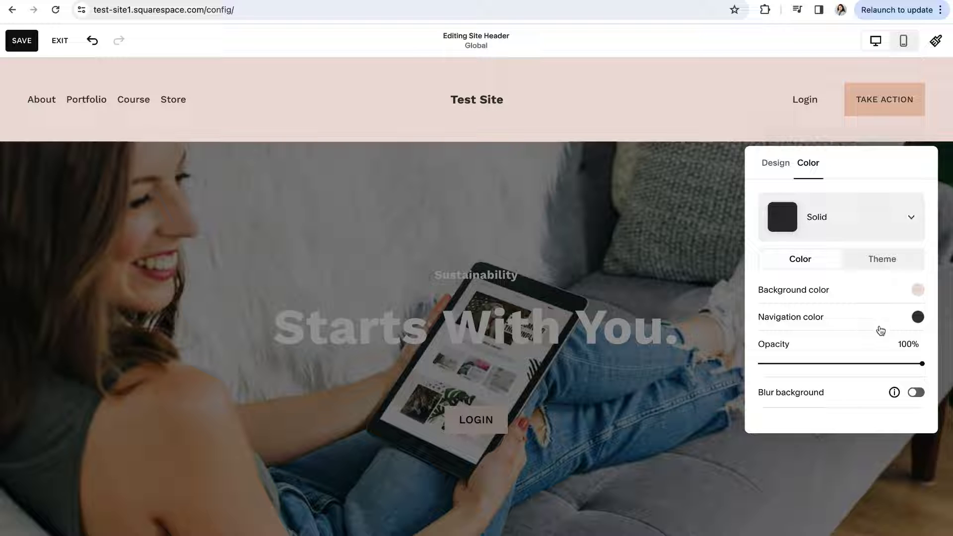
- Switch the solid header to theme-based coloring and try the Bright 2 theme
click(890, 266)
scroll(840, 326, down, 2)
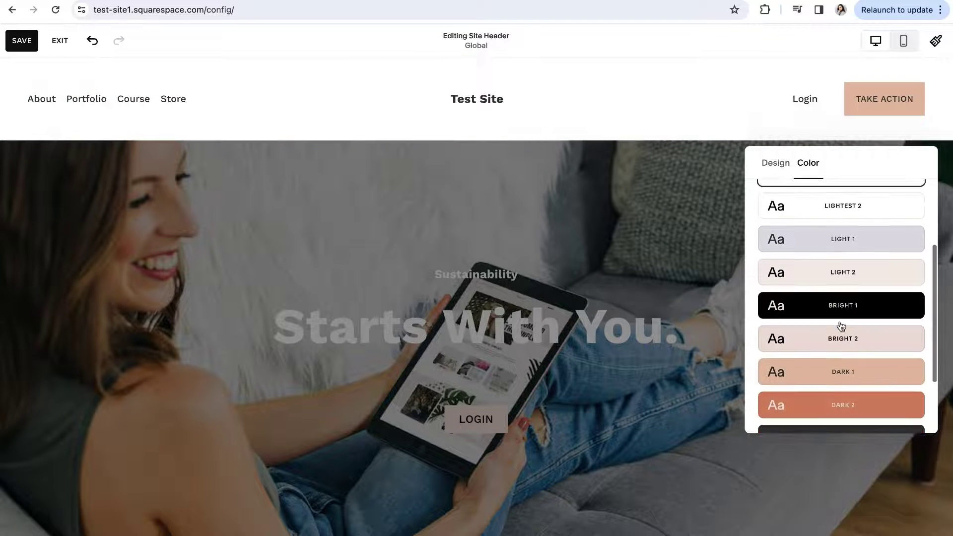
click(810, 215)
click(812, 318)
scroll(838, 337, down, 1)
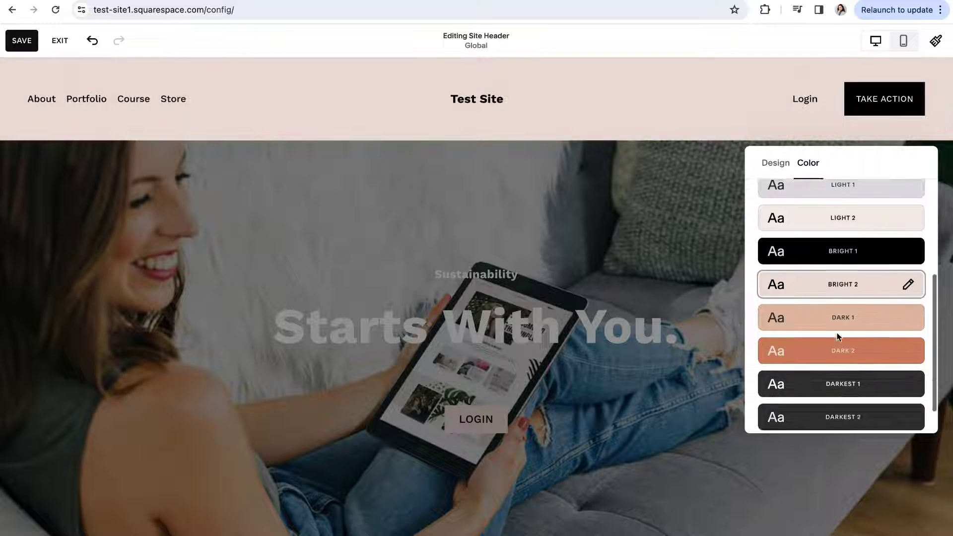
scroll(838, 337, up, 5)
- Try the Gradient header color style with an adjusted opacity, and set the style back to Adaptive
click(904, 216)
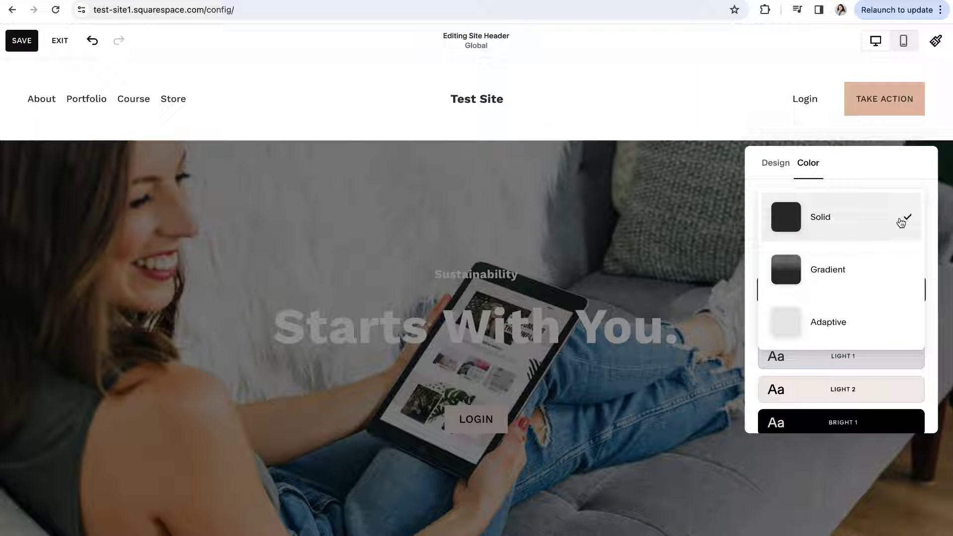
click(826, 271)
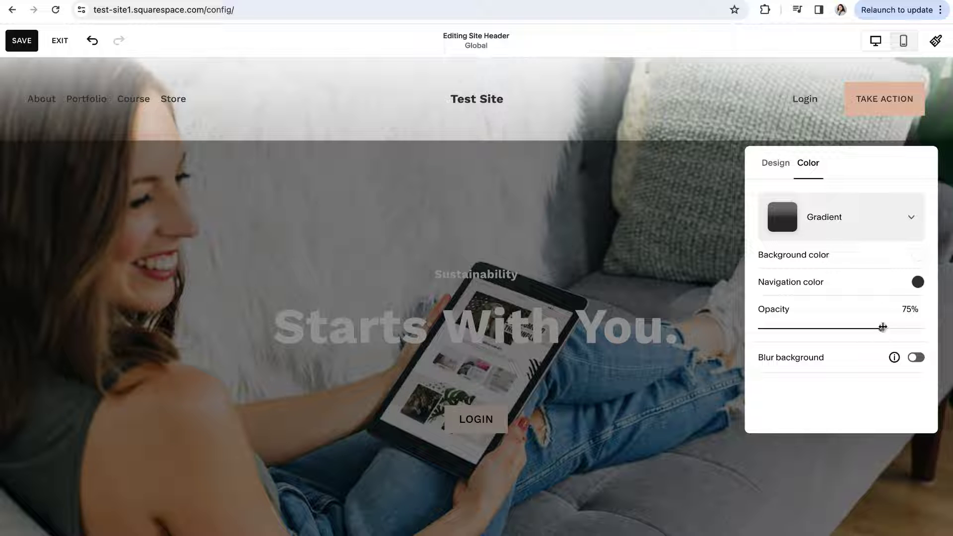
mouse_move(884, 331)
mouse_down()
mouse_move(787, 328)
mouse_move(891, 330)
mouse_up()
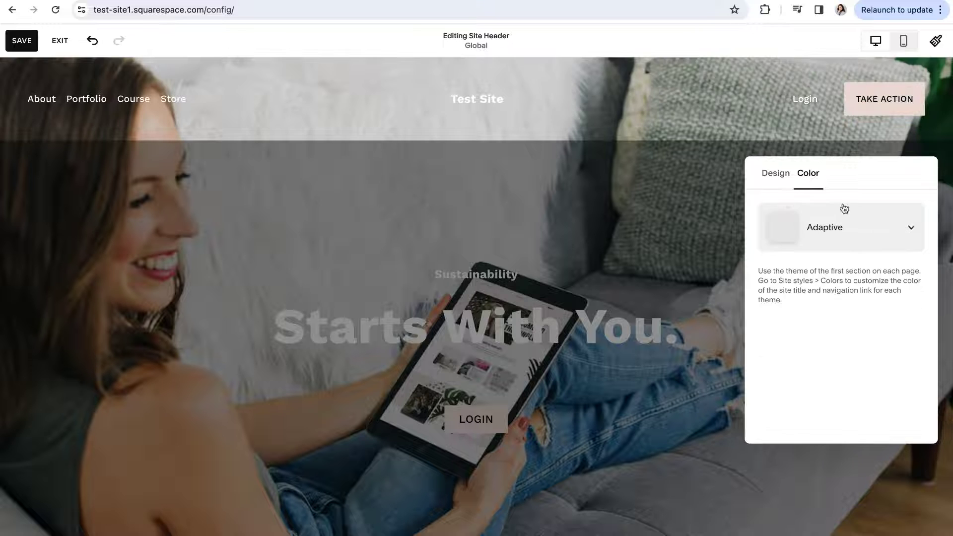
- Close the header's design settings and add the Social Links element to the header, keeping the Button element enabled
click(776, 178)
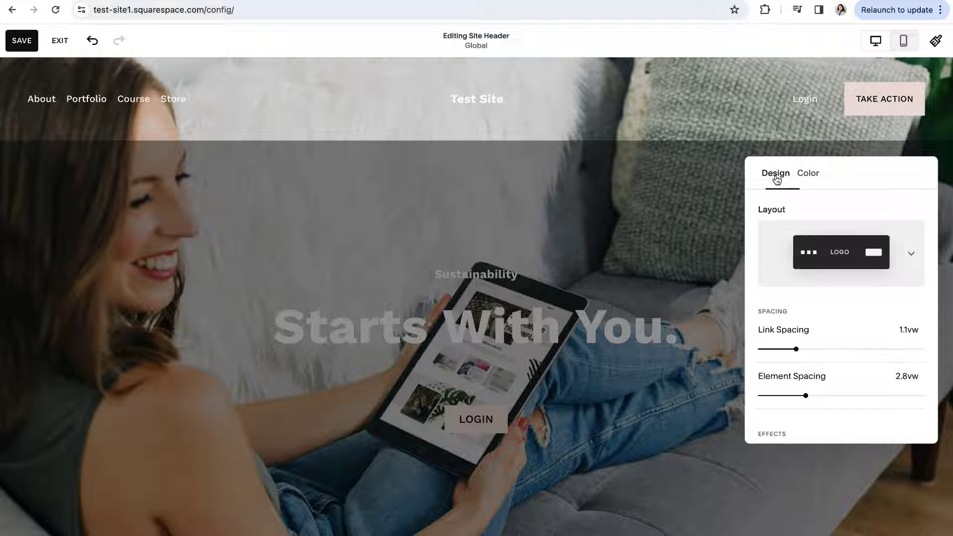
click(573, 115)
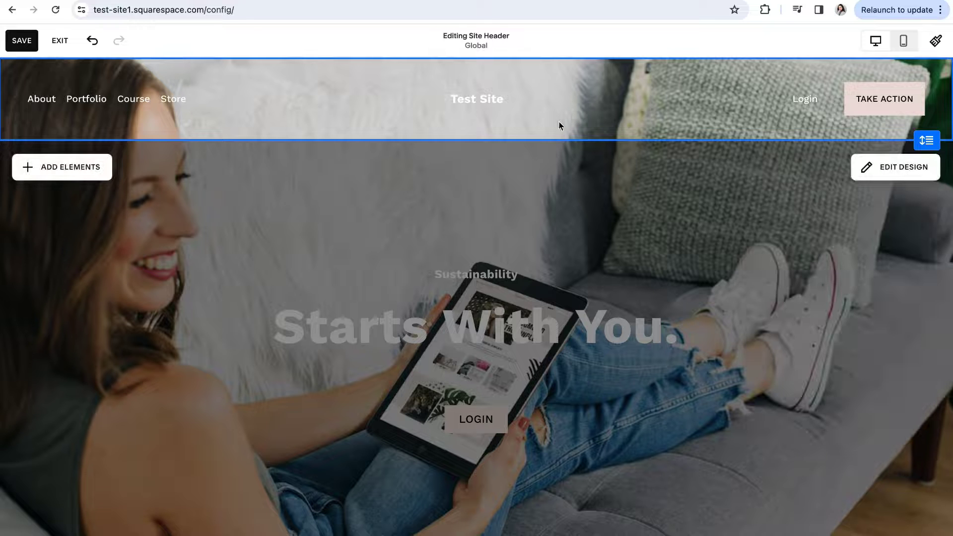
click(69, 168)
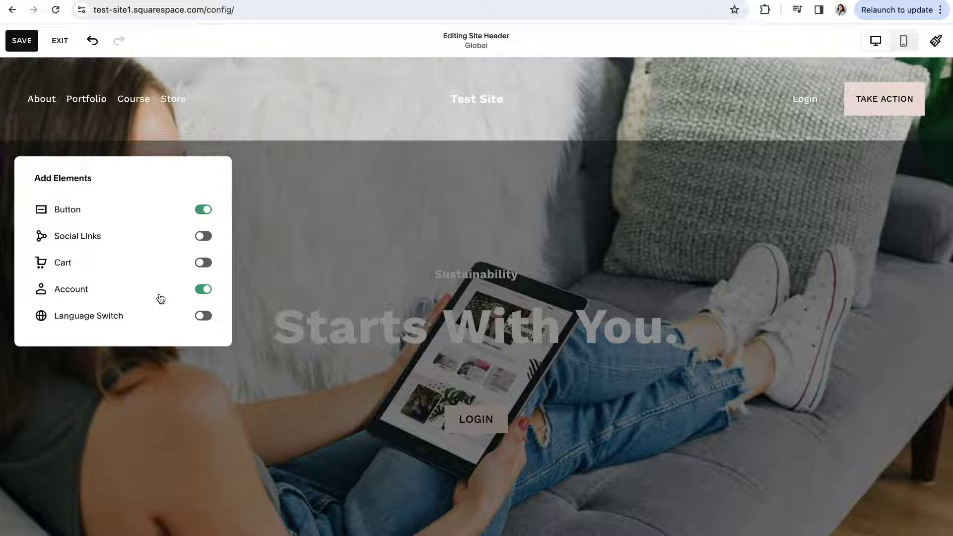
click(203, 211)
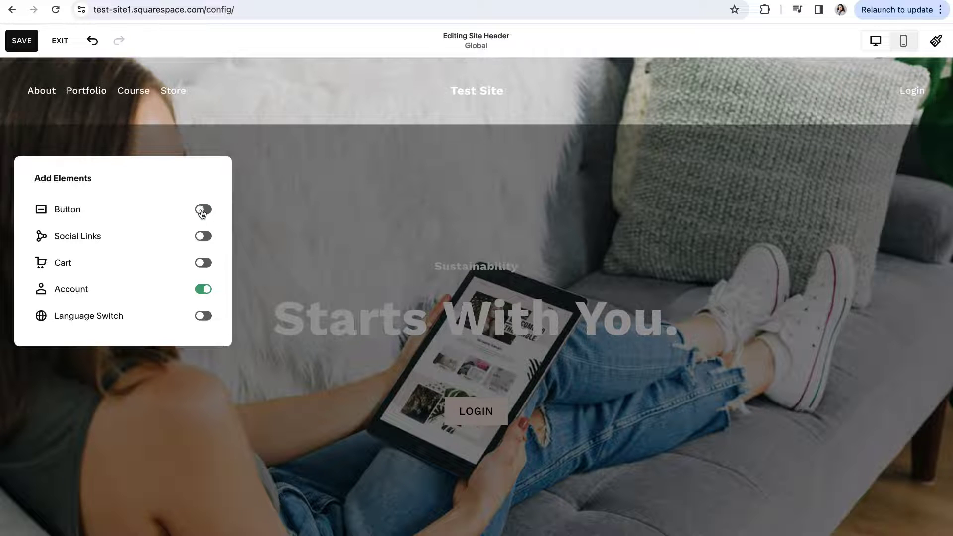
click(202, 210)
click(203, 237)
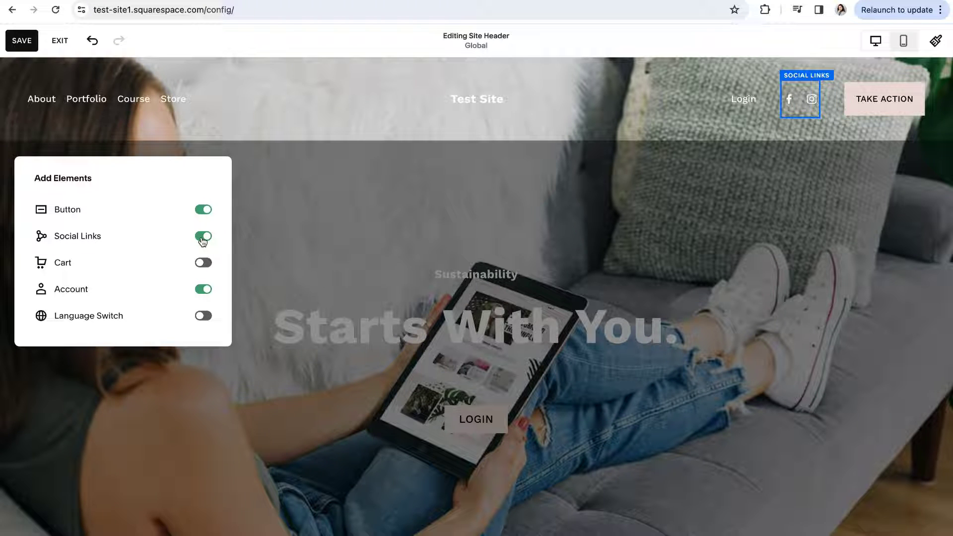
- Try the Cart element in the header, remove it again, and close the list of elements
click(201, 264)
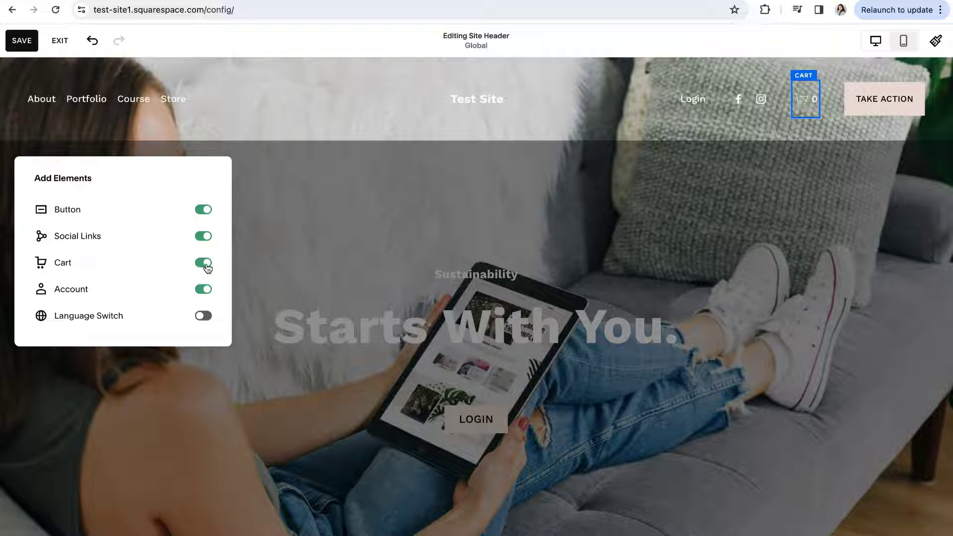
click(204, 263)
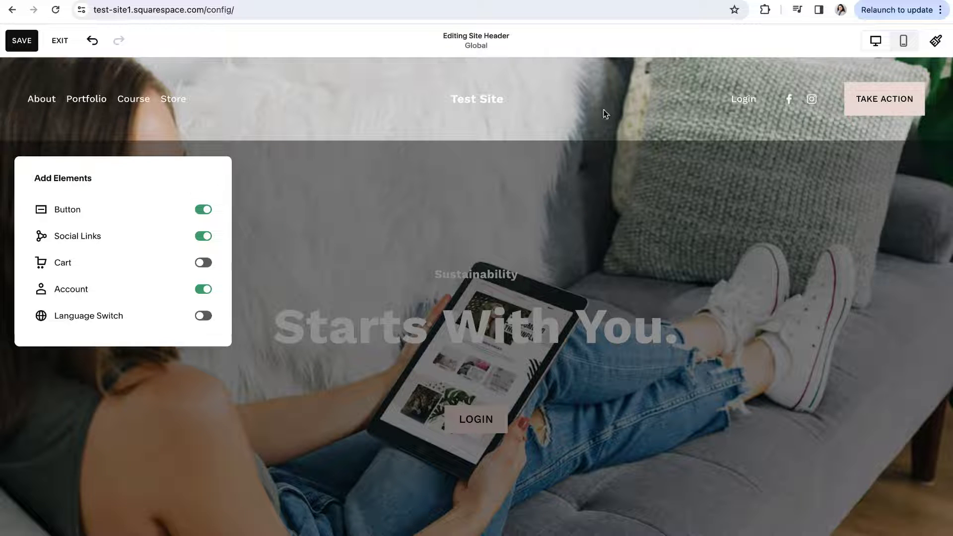
click(539, 130)
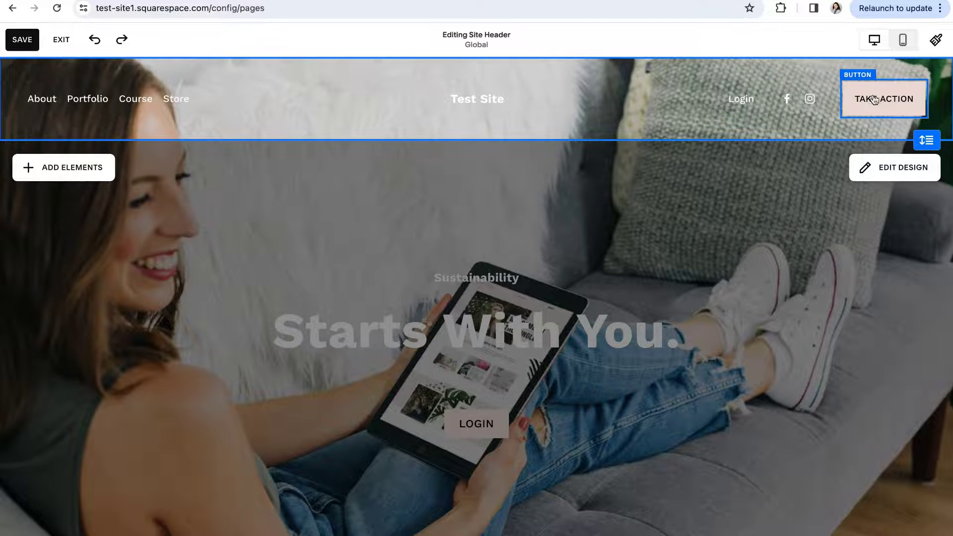
- Change the link of the header's Take Action button to the Contact page in the main navigation (/contact)
click(872, 101)
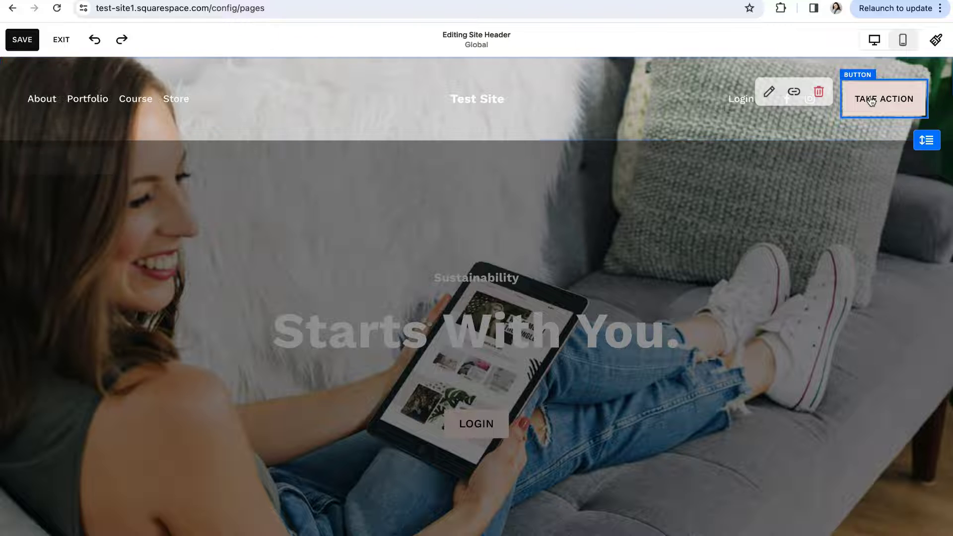
click(770, 92)
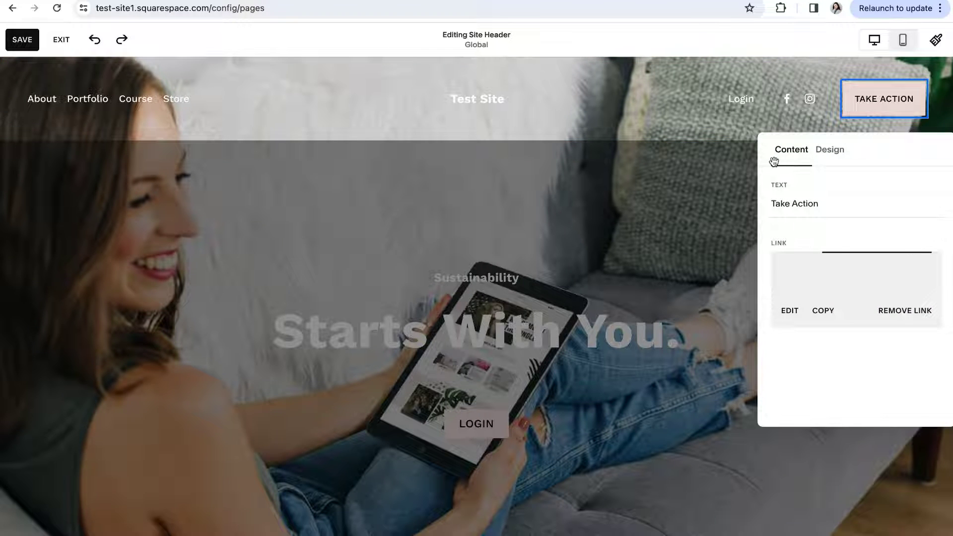
drag(809, 203, 769, 203)
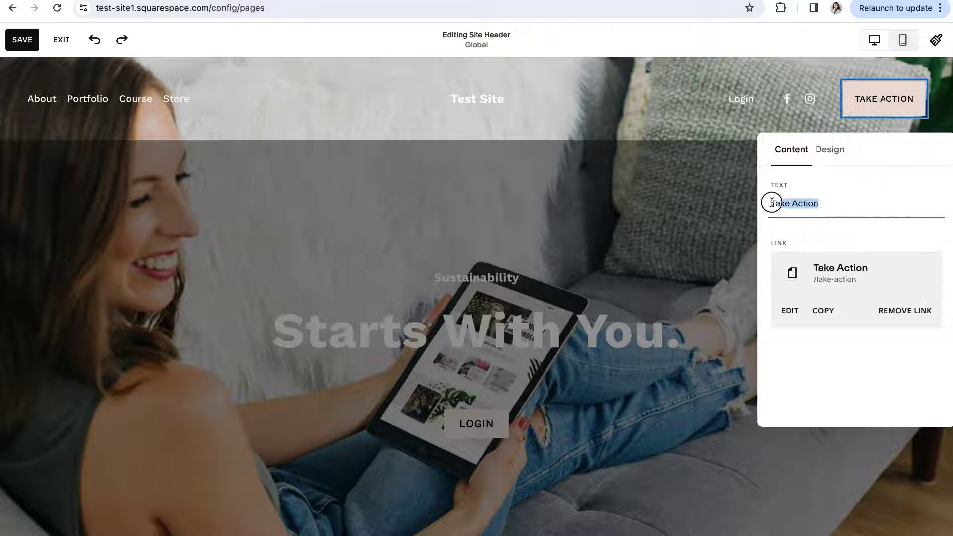
click(772, 227)
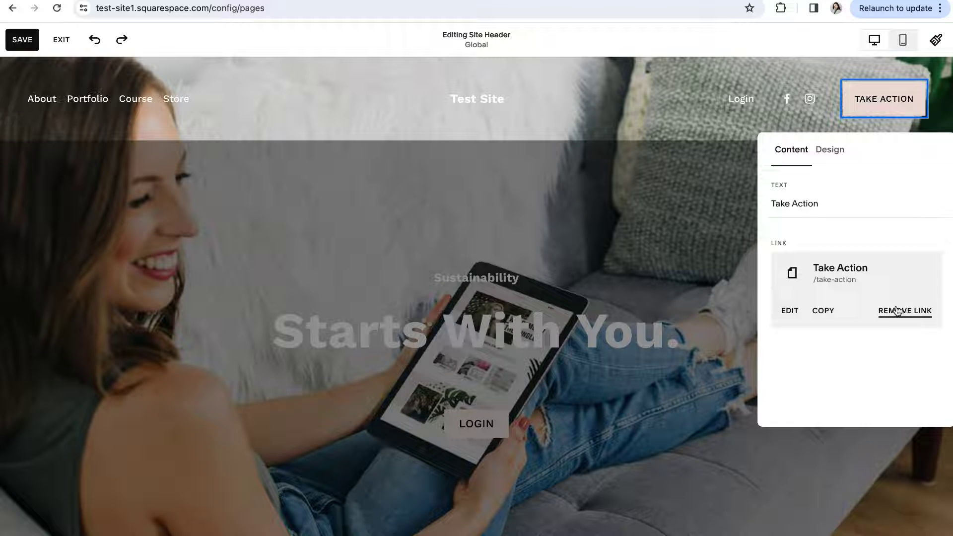
click(788, 310)
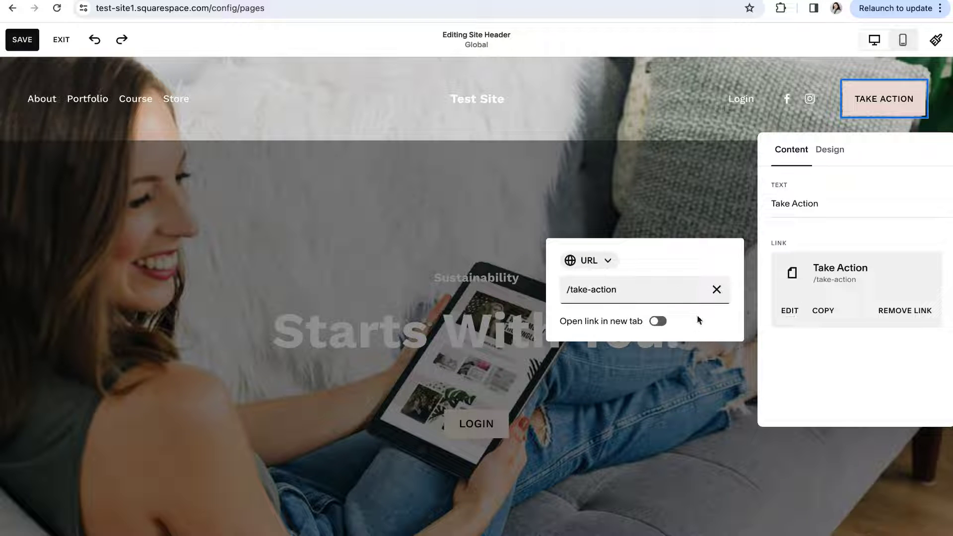
click(717, 290)
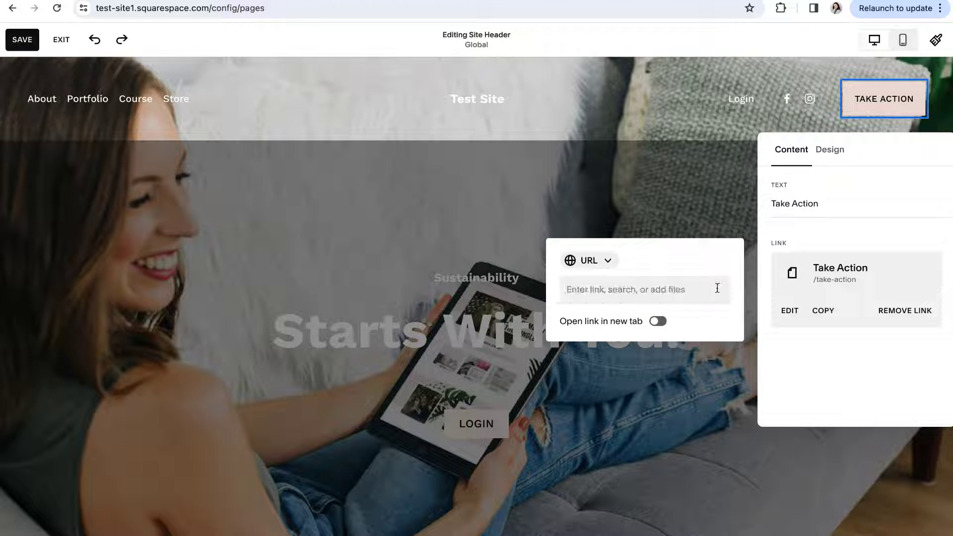
click(580, 289)
text(con)
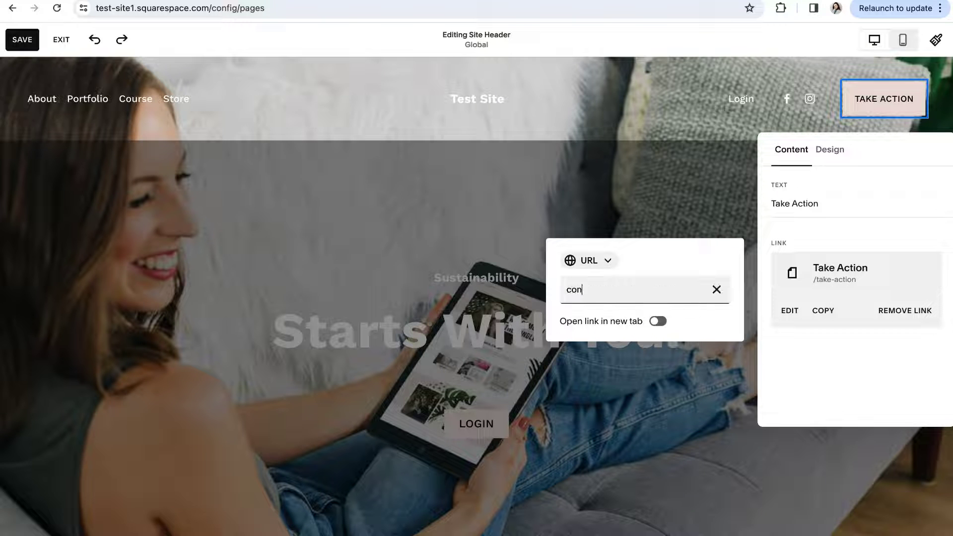
text(tact)
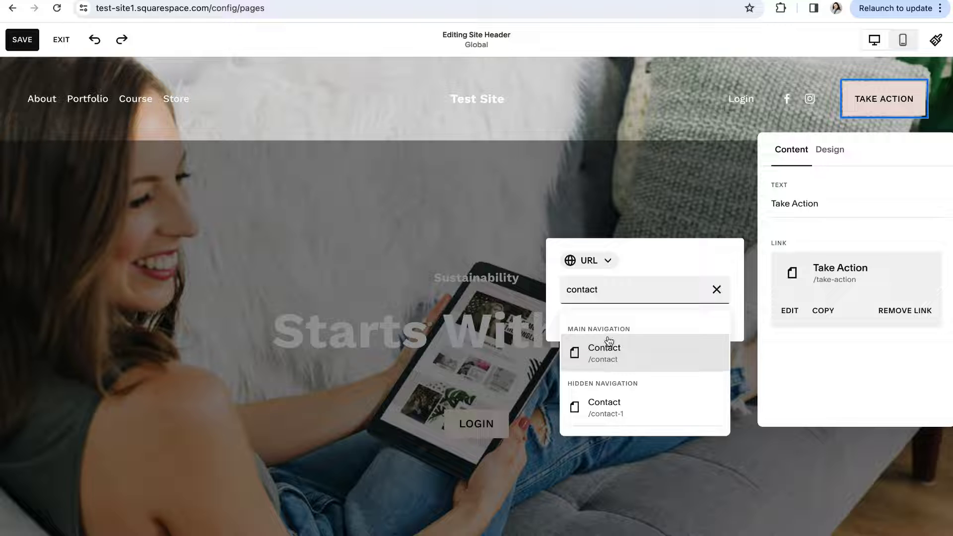
click(608, 361)
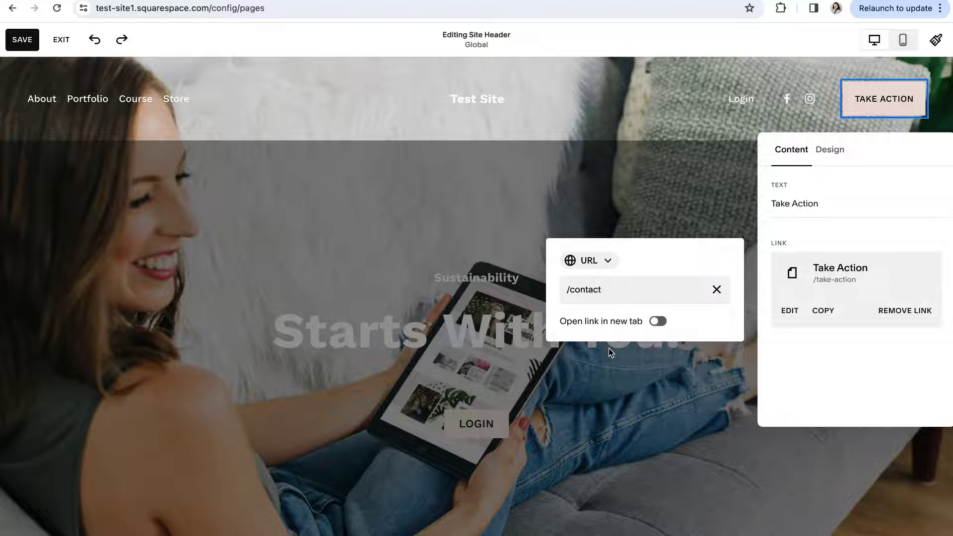
click(854, 360)
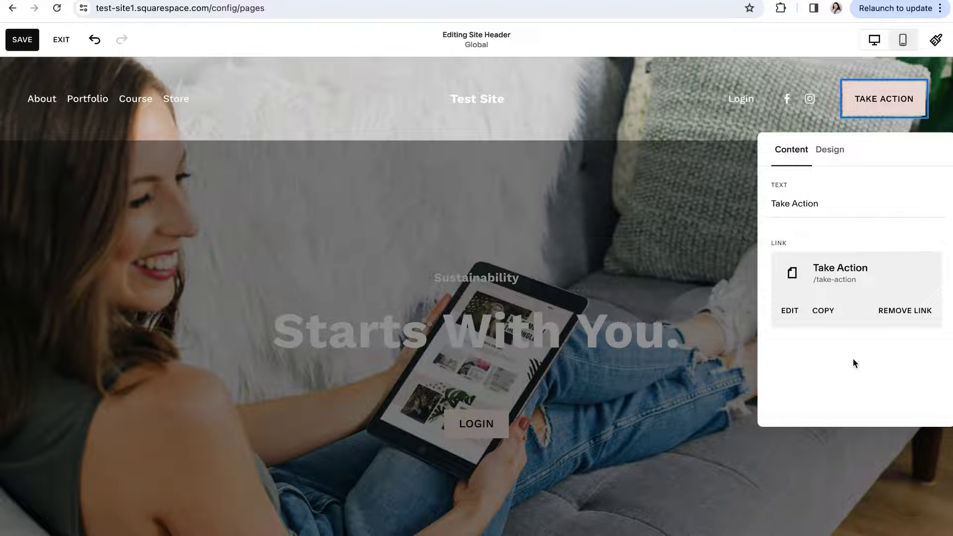
- Try the Secondary and Tertiary styles on the Take Action button, restore the Primary Button style, and close its settings
click(827, 149)
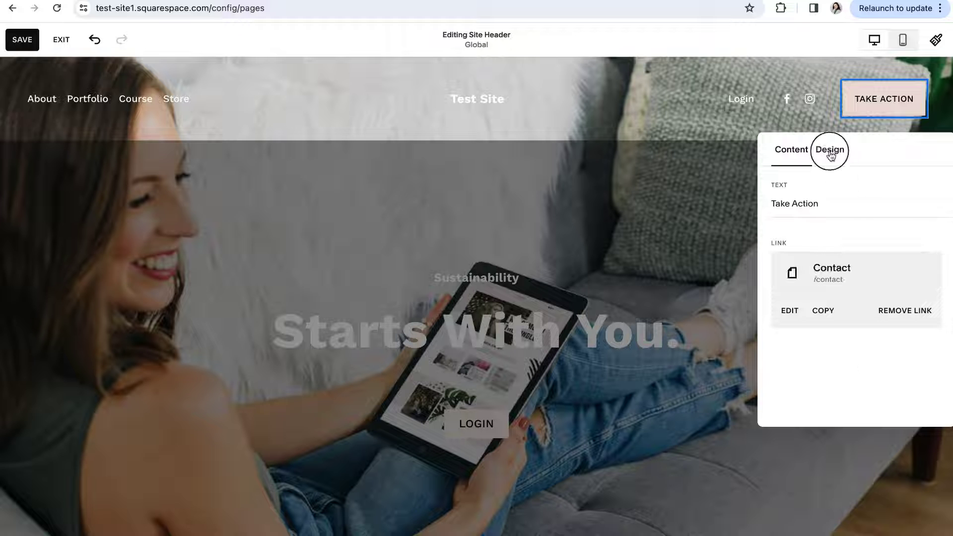
click(926, 204)
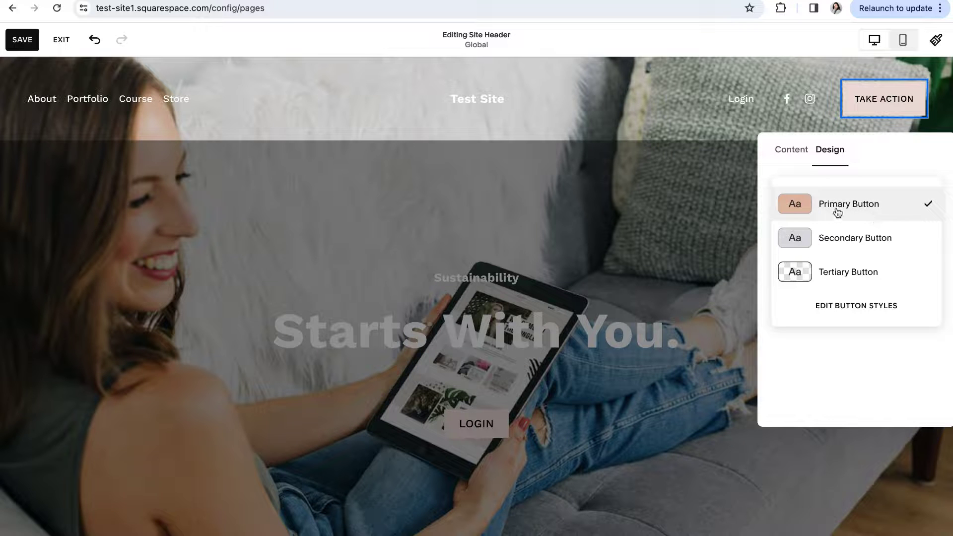
click(840, 241)
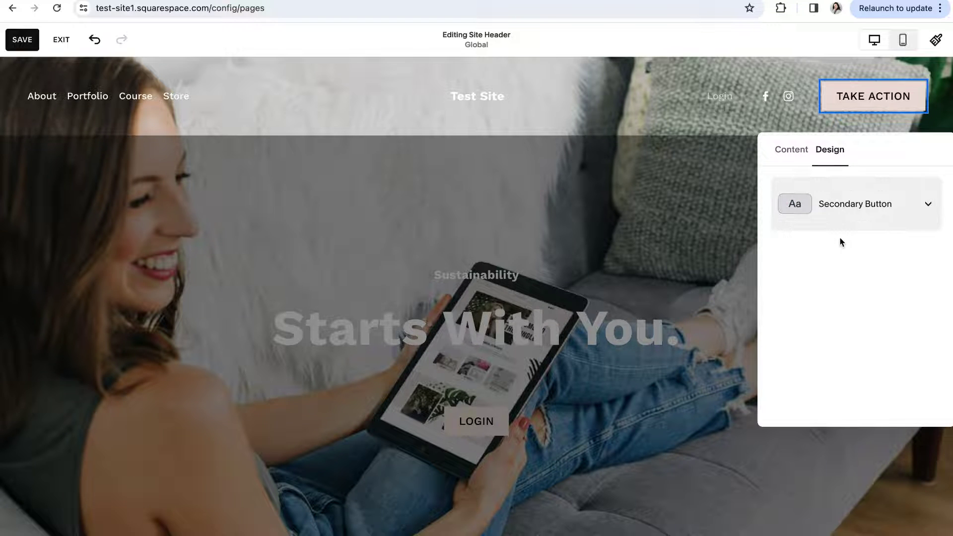
click(919, 203)
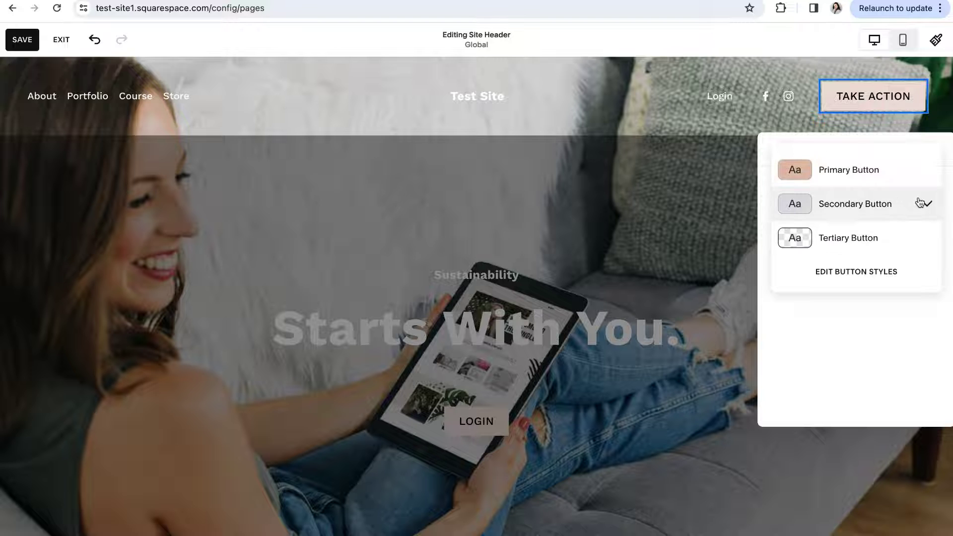
click(844, 239)
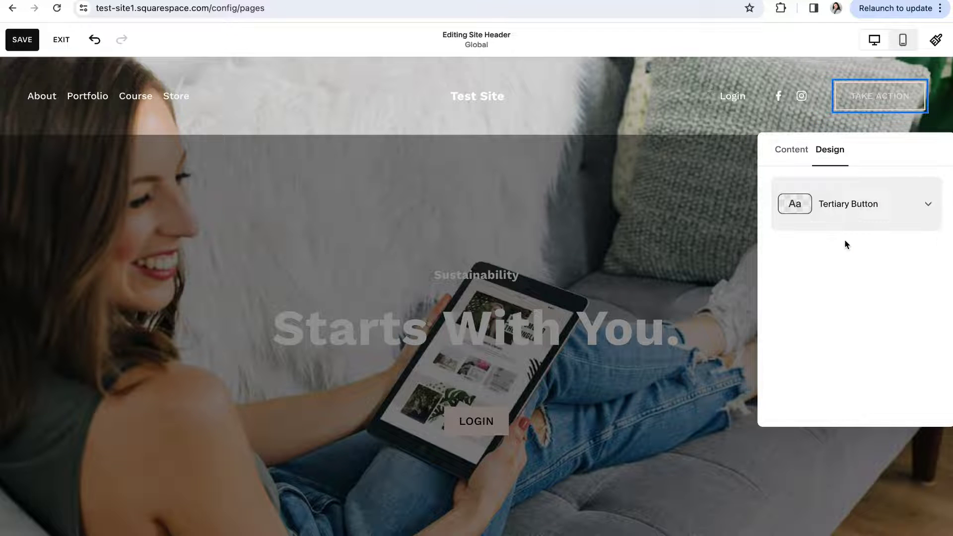
click(924, 208)
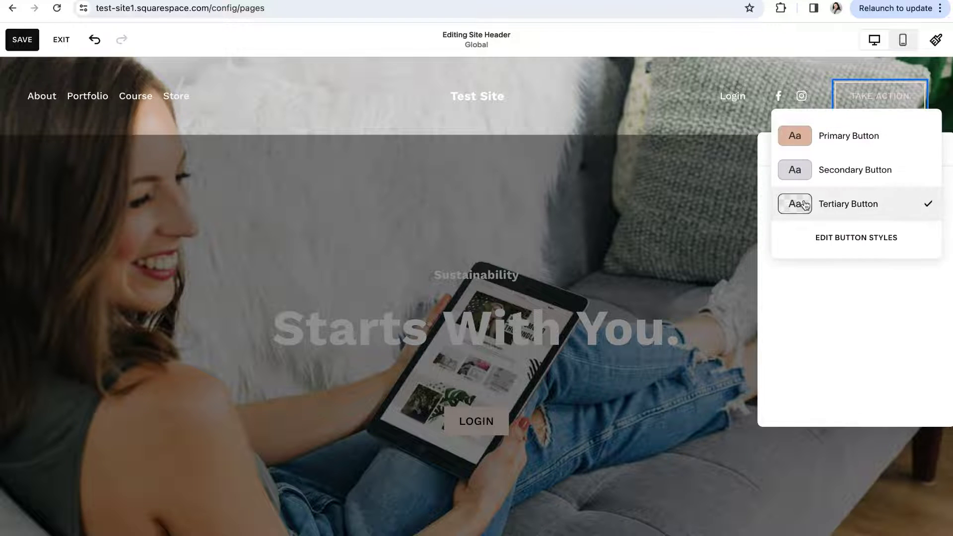
click(842, 138)
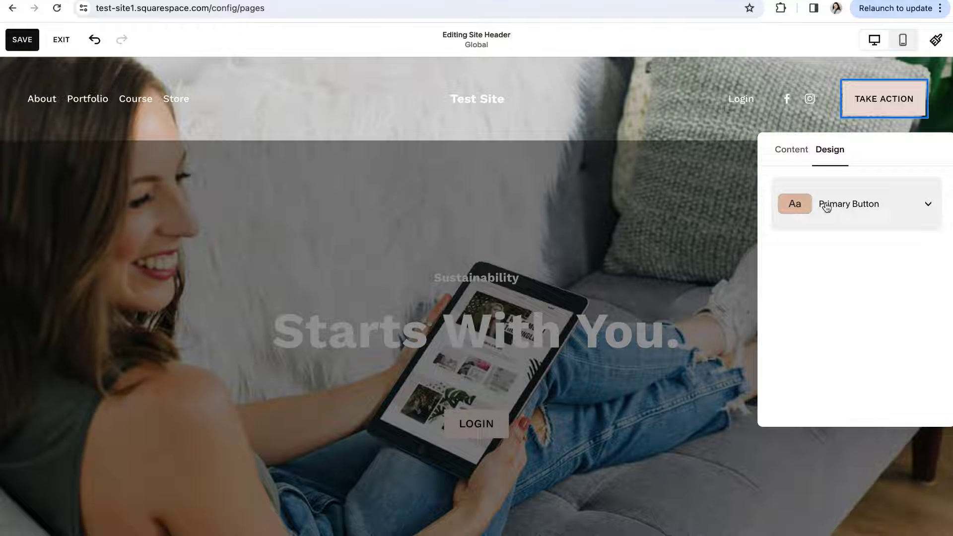
click(878, 103)
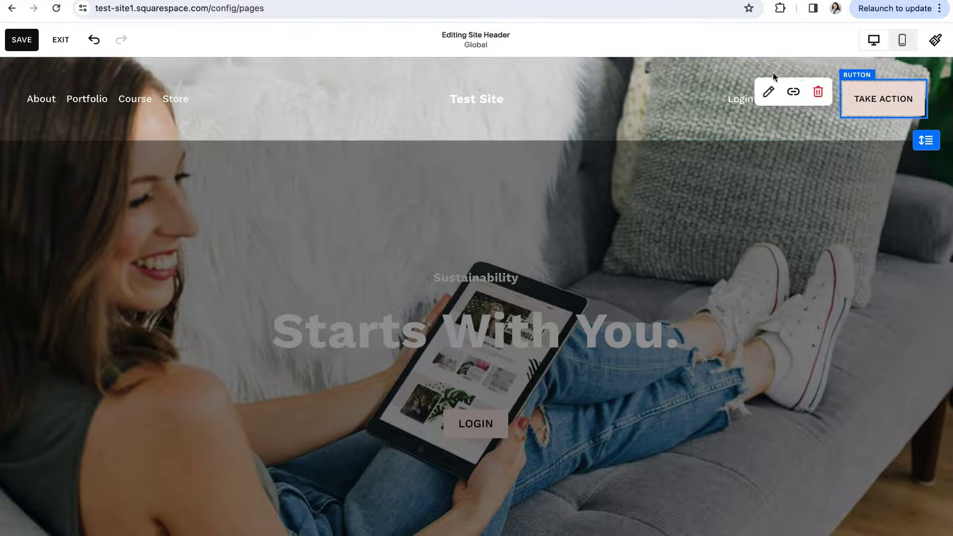
- Inspect the link options of the header's Take Action button, including its URL and the new-tab setting
click(794, 95)
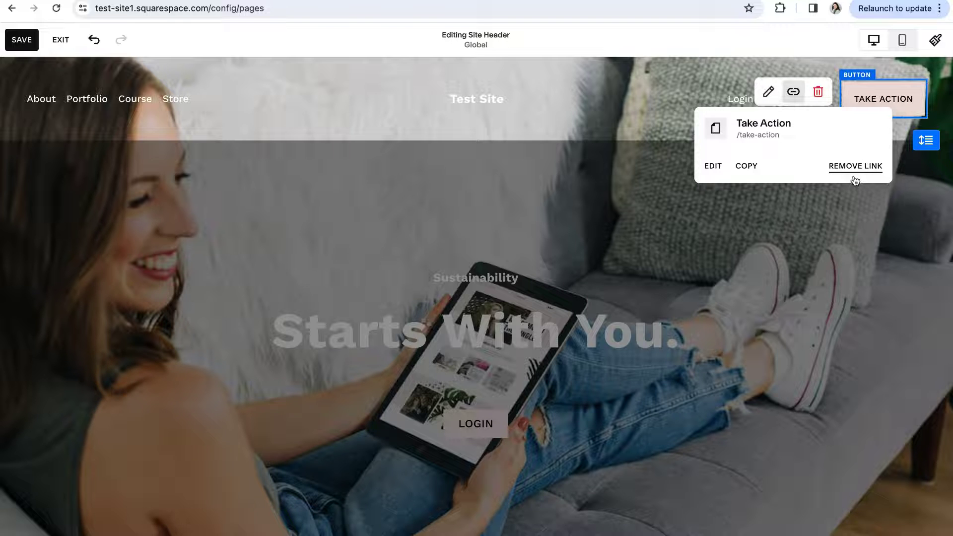
click(712, 166)
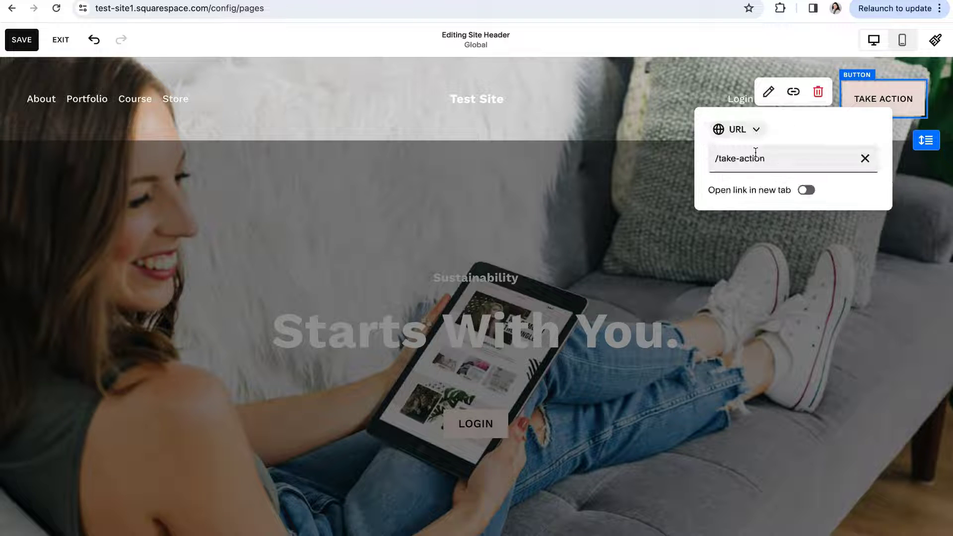
click(911, 101)
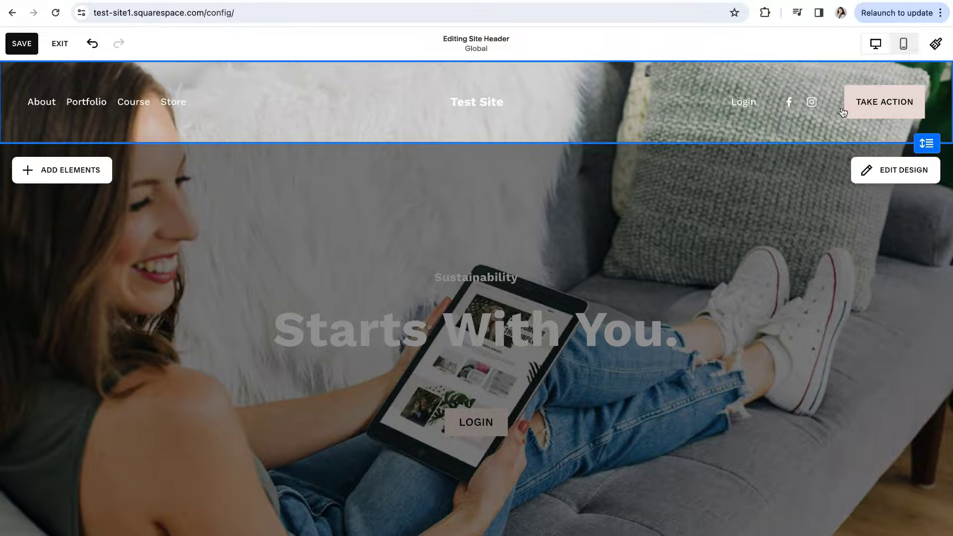
- Review the content and design settings of the header's social links, including icon size and border, and close them
click(810, 103)
click(834, 99)
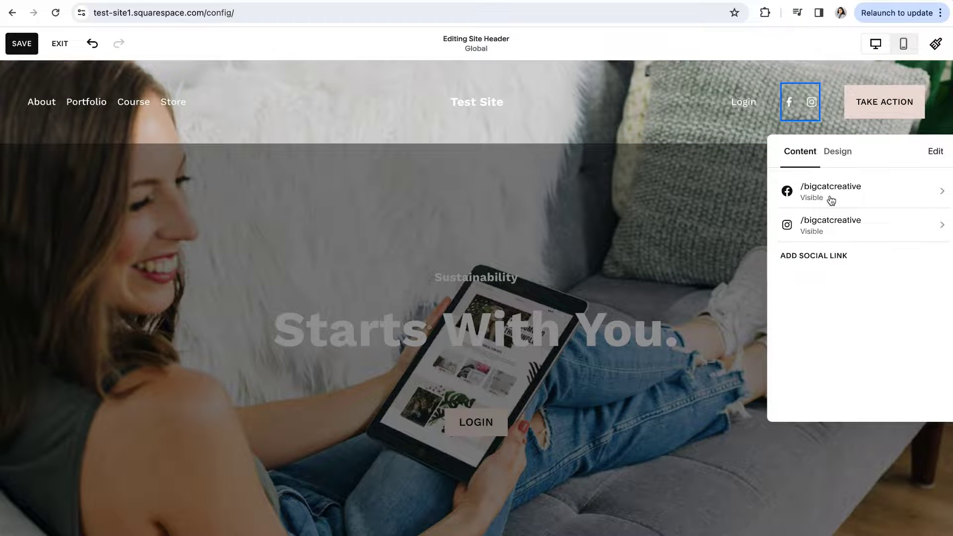
click(836, 153)
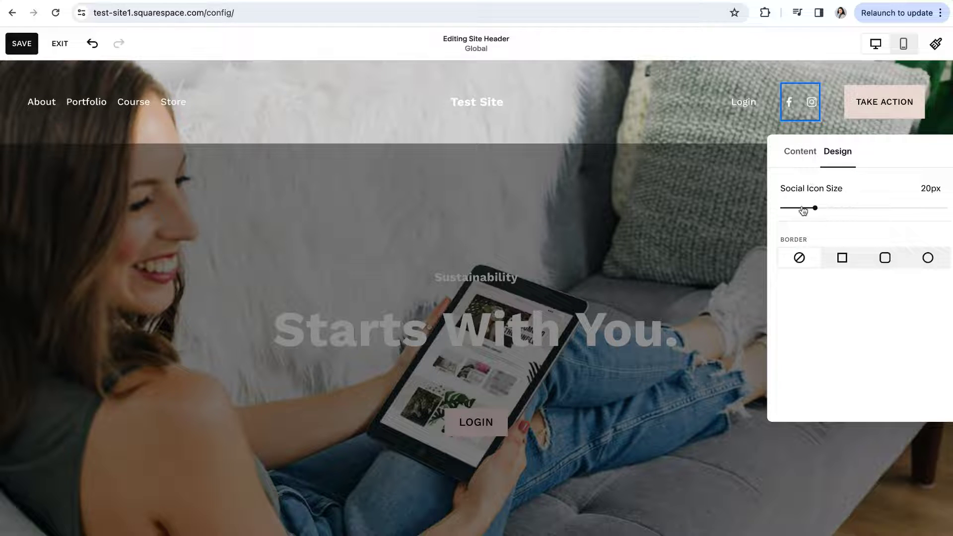
click(749, 88)
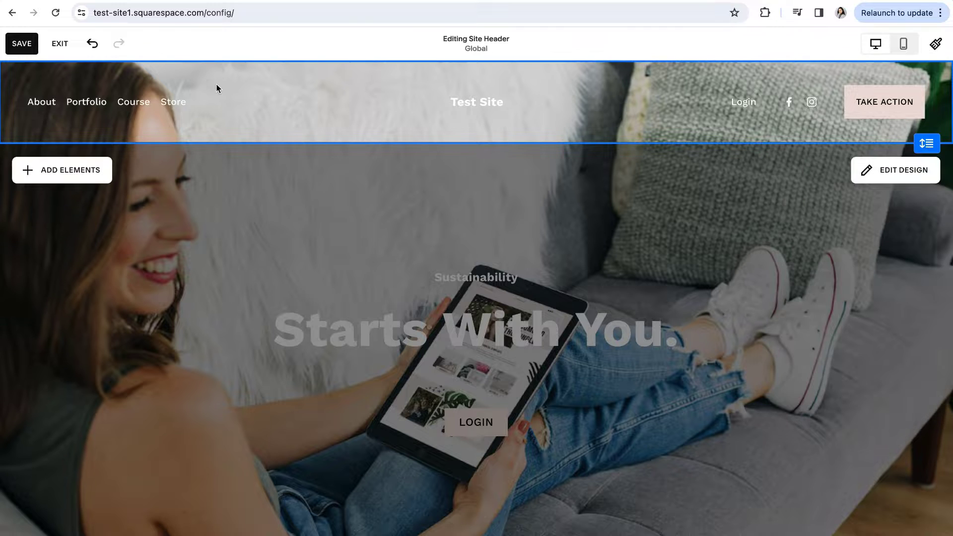
- Review the list of pages in the header's Navigation element and close it
click(106, 101)
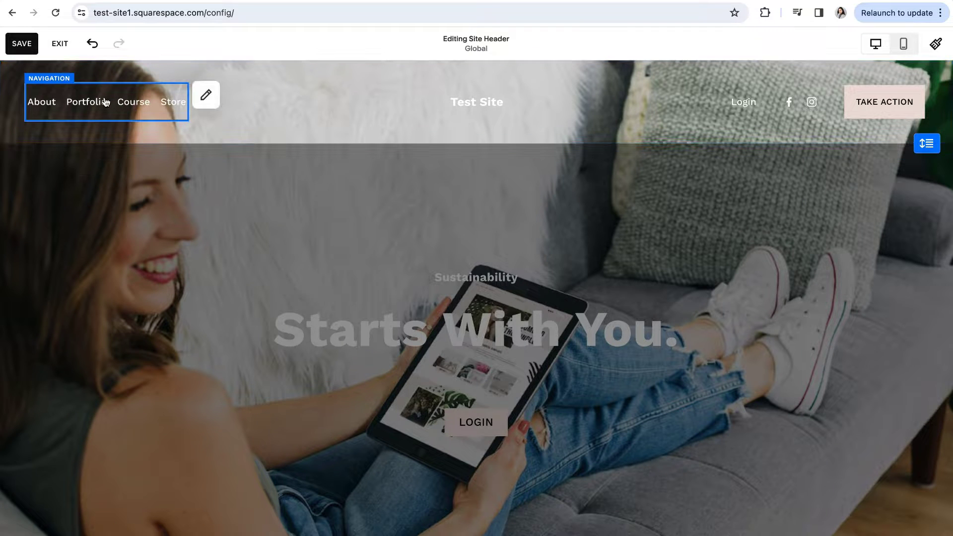
click(207, 97)
mouse_move(81, 188)
mouse_down()
mouse_move(80, 250)
mouse_move(89, 220)
mouse_move(85, 211)
mouse_move(77, 266)
mouse_move(86, 188)
mouse_up()
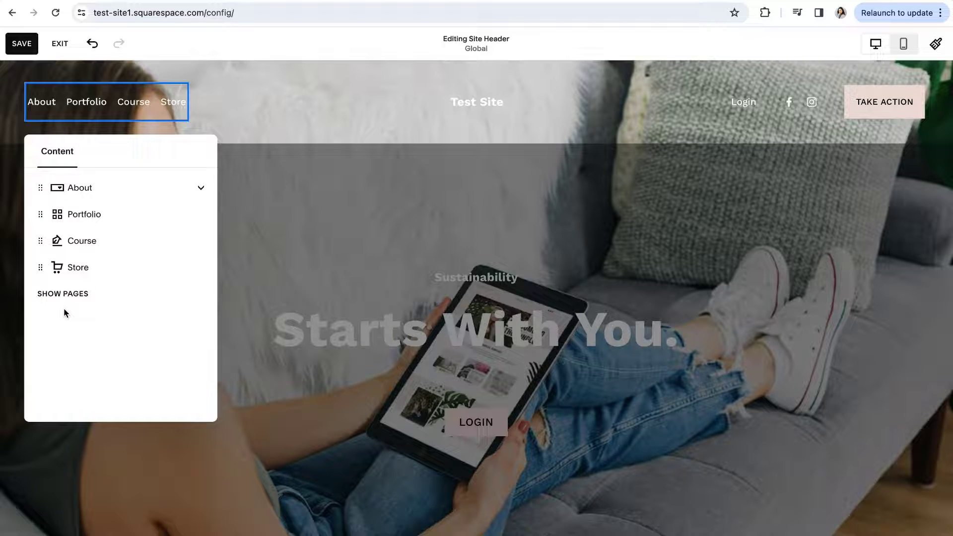
click(305, 109)
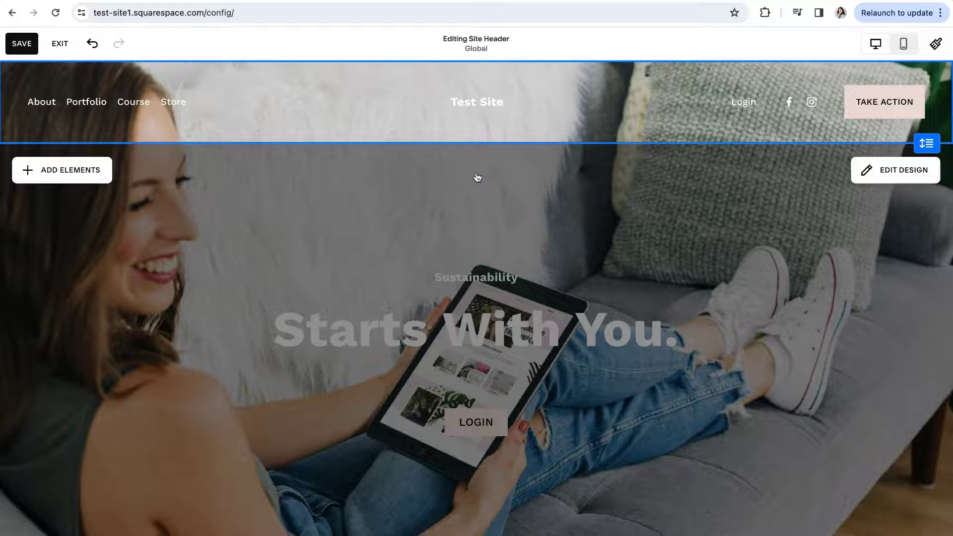
- Switch the editor to the mobile view and open the site header's design settings
click(904, 47)
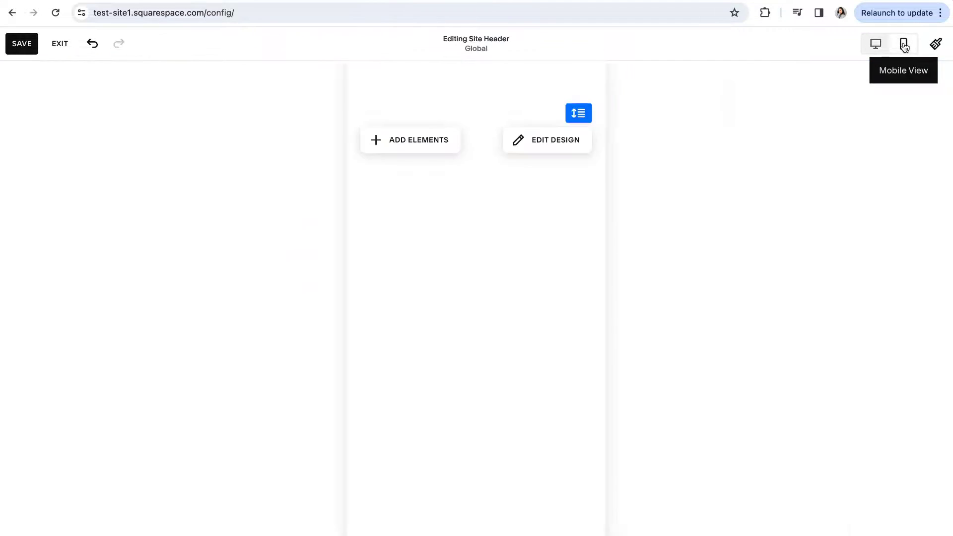
click(453, 212)
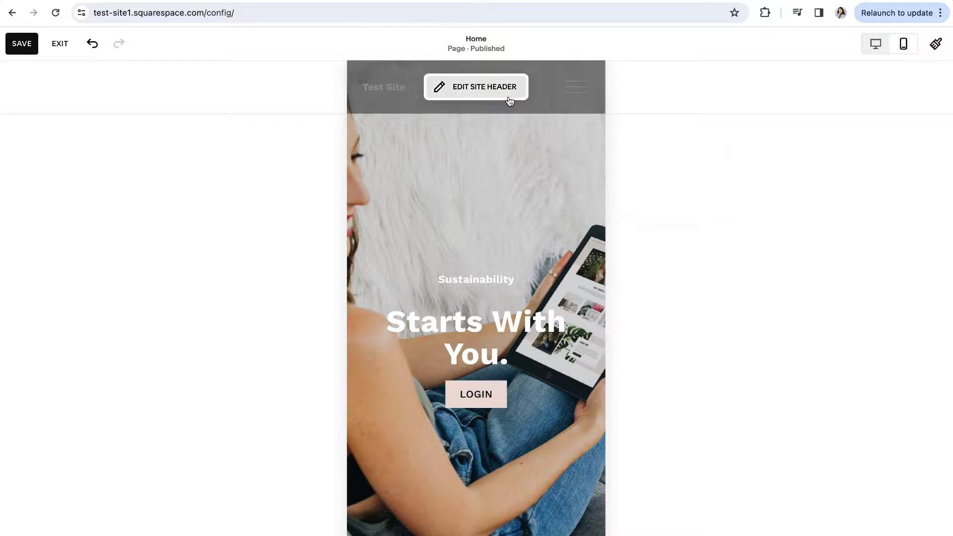
click(471, 88)
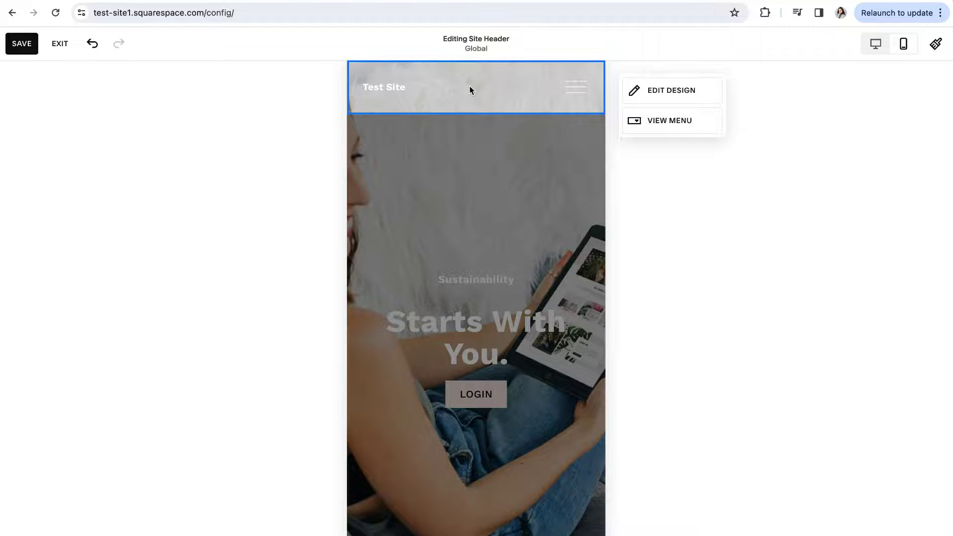
click(654, 93)
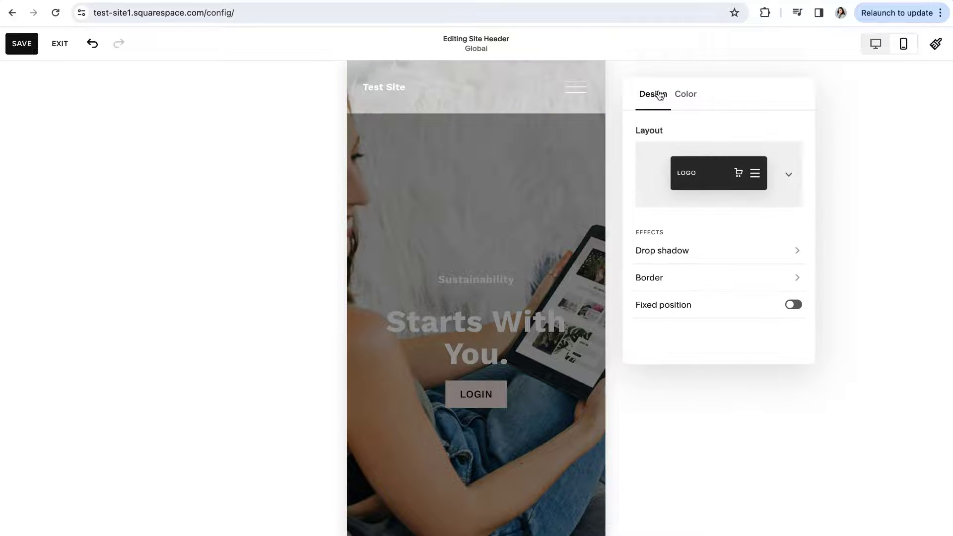
- Try the centered-logo and right-logo layouts for the mobile header, and restore the layout with the logo left and menu icon right
click(788, 175)
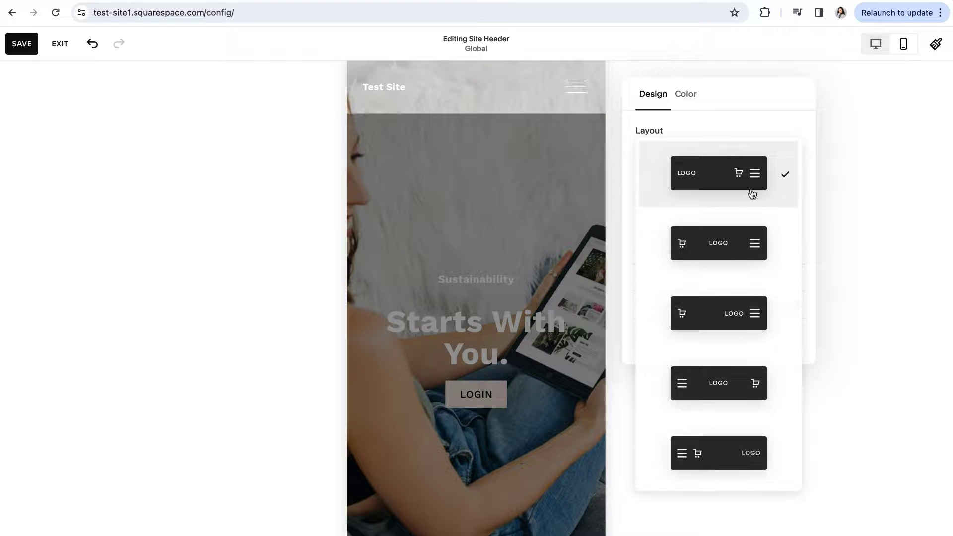
click(719, 245)
click(785, 172)
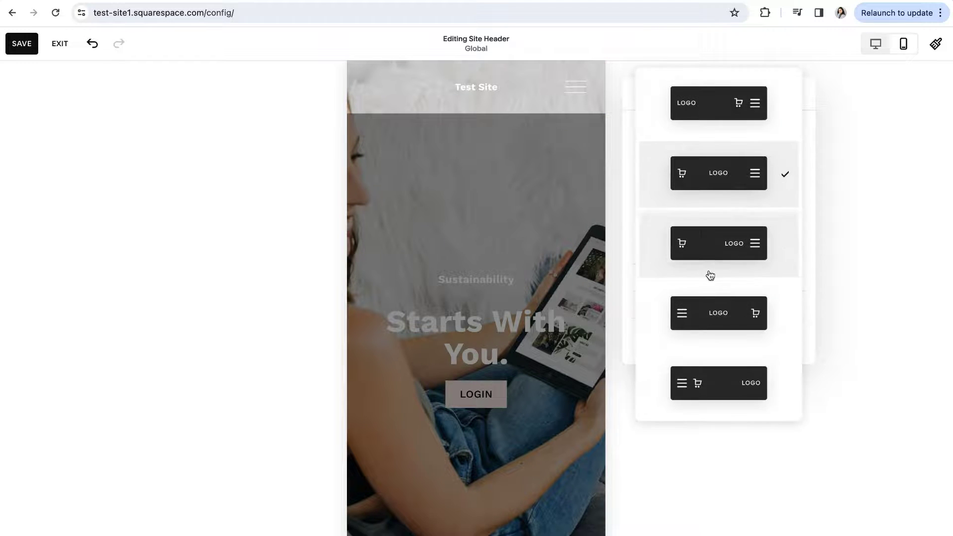
click(719, 313)
click(786, 176)
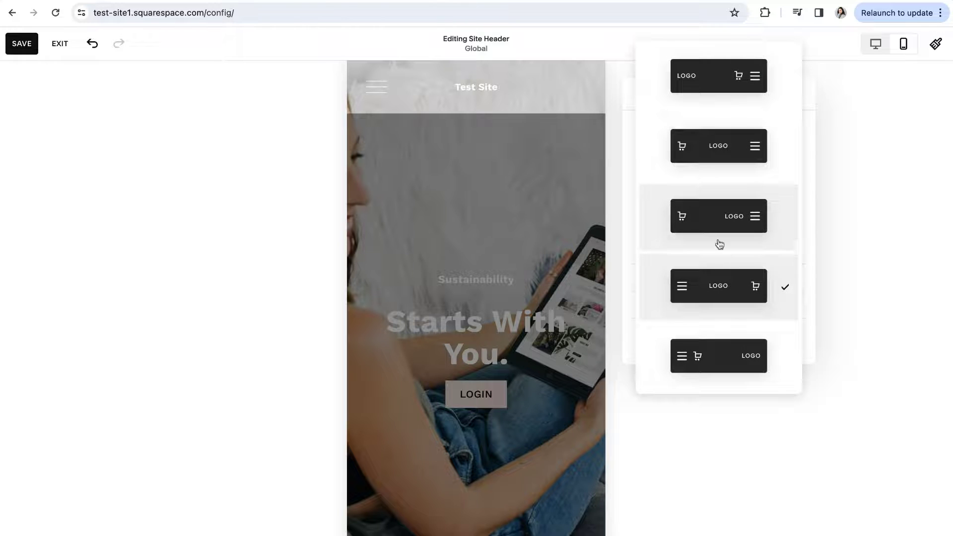
click(713, 355)
click(785, 184)
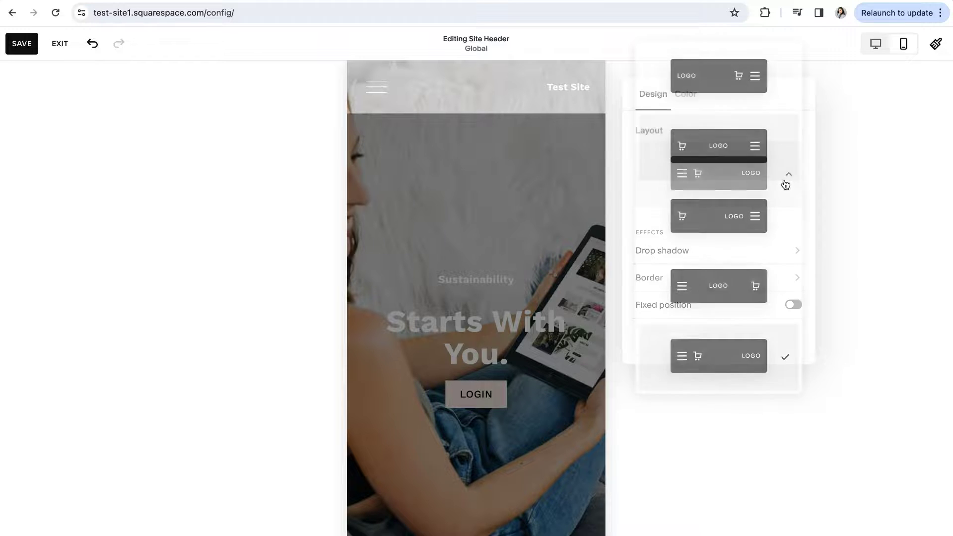
click(712, 79)
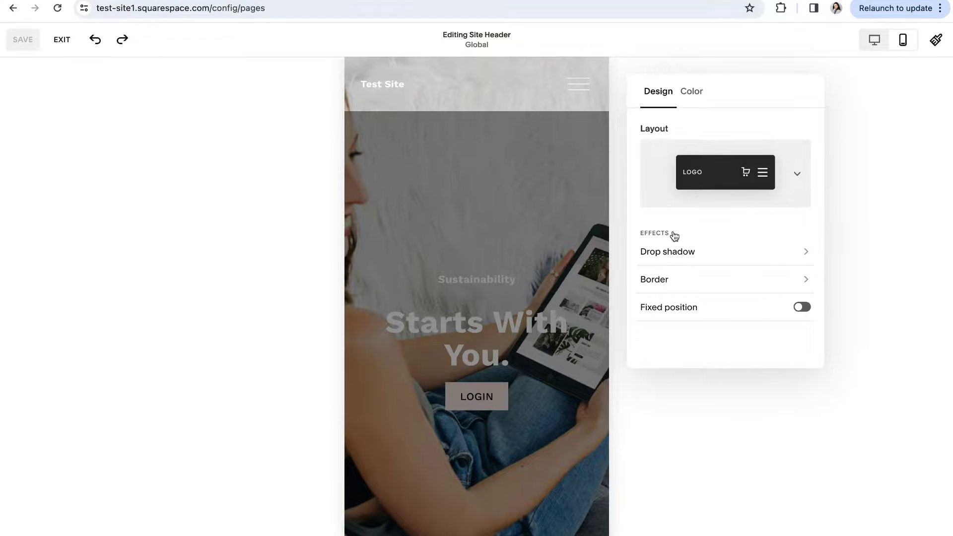
- Try the Fixed position option on the mobile header and disable it again
drag(674, 235, 632, 231)
click(677, 238)
click(803, 308)
scroll(736, 315, down, 1)
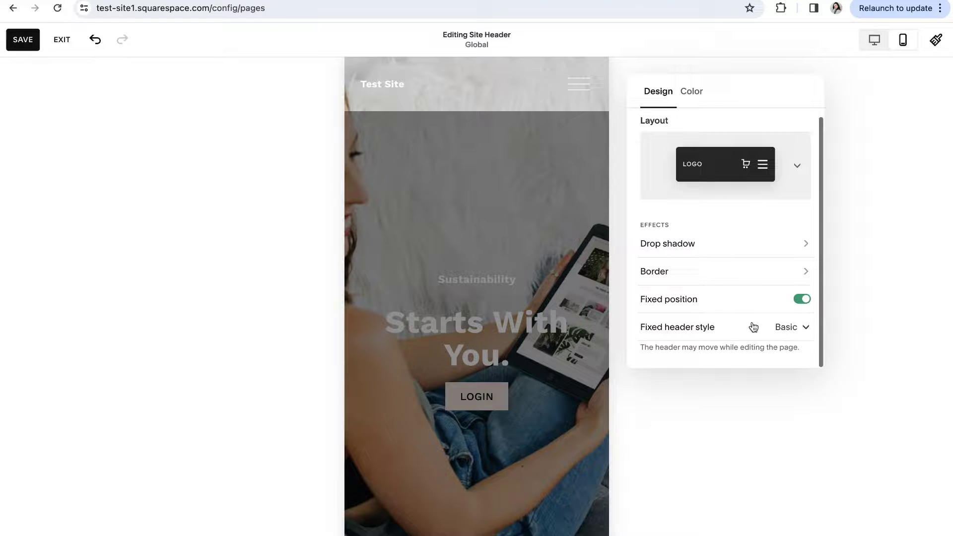
click(803, 301)
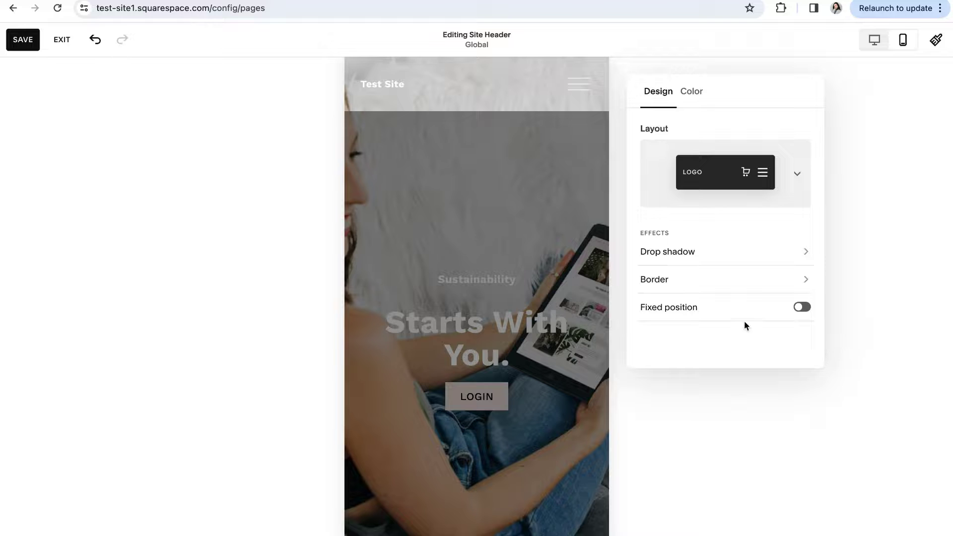
drag(674, 234, 634, 236)
click(680, 237)
- Try the Solid color style on the mobile header, restore Adaptive, and close the header's design settings
click(696, 95)
click(794, 148)
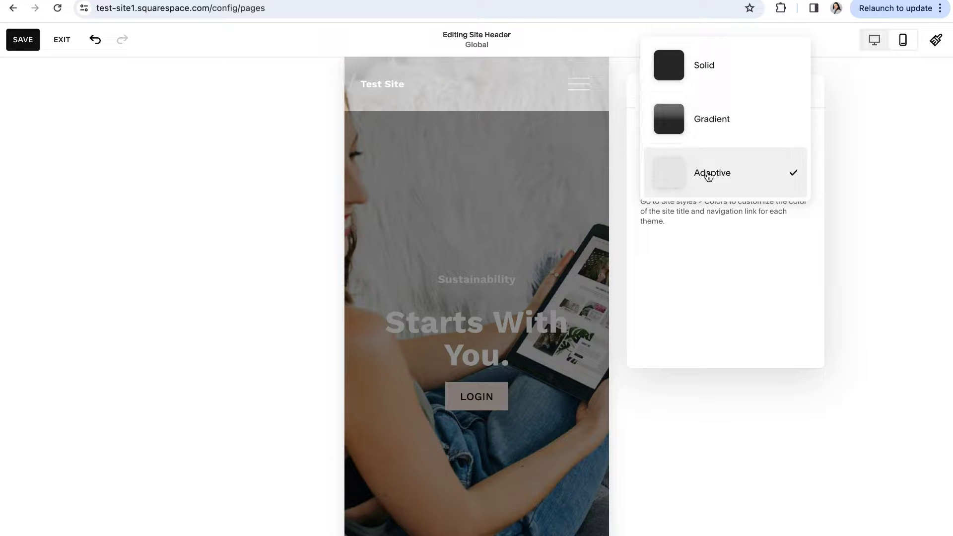
click(728, 261)
click(758, 154)
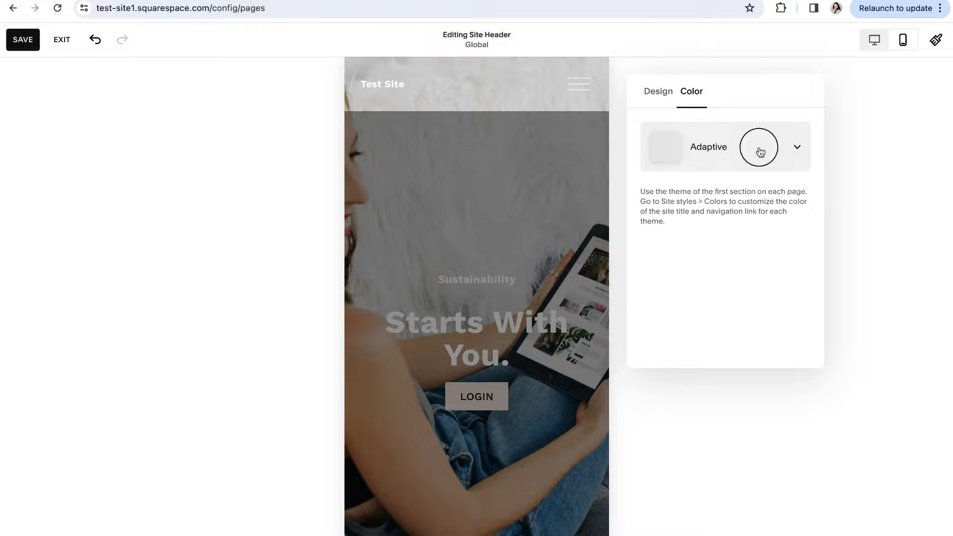
click(716, 67)
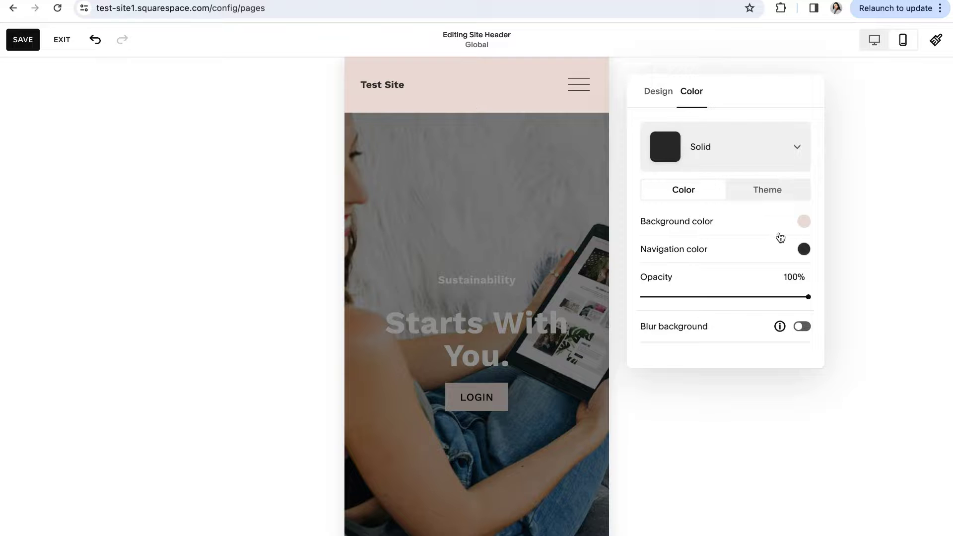
drag(806, 298, 835, 299)
click(770, 161)
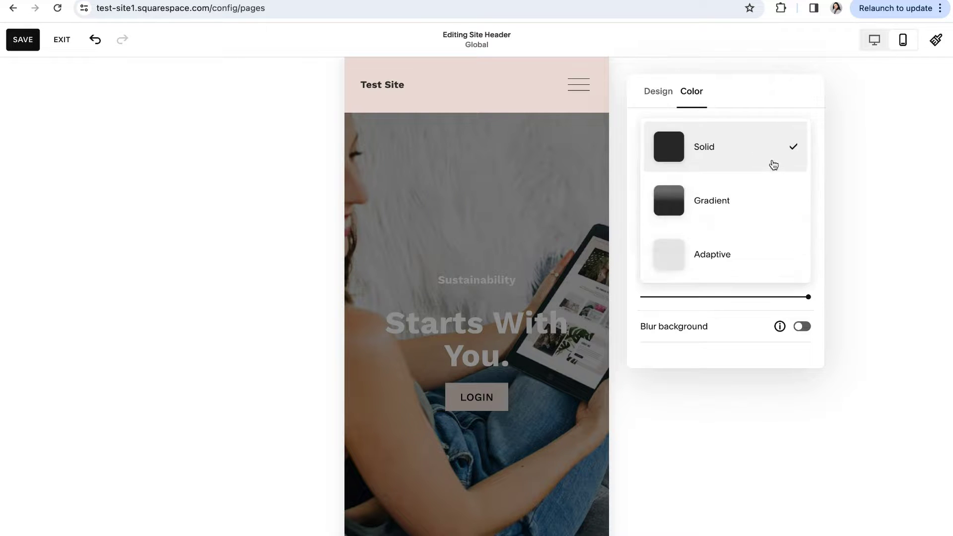
click(718, 260)
click(658, 97)
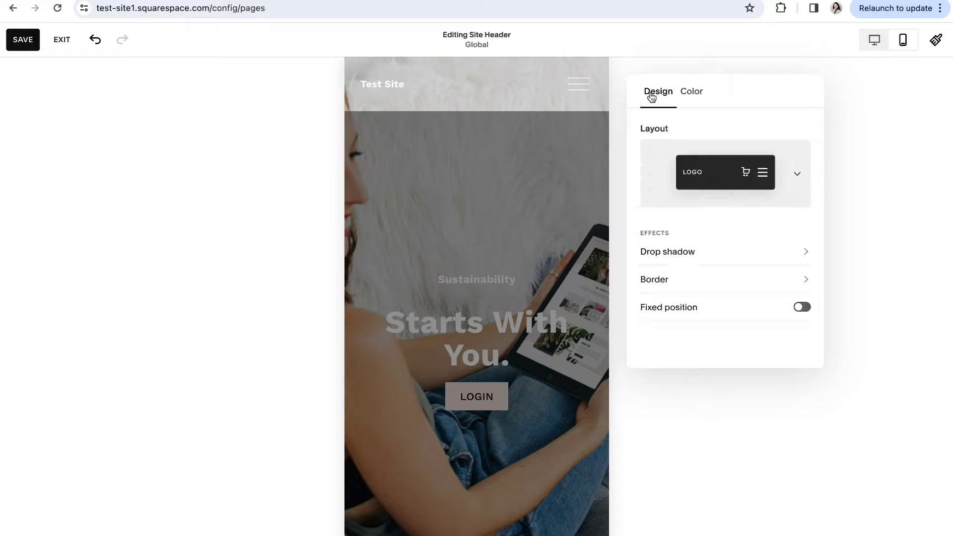
click(550, 75)
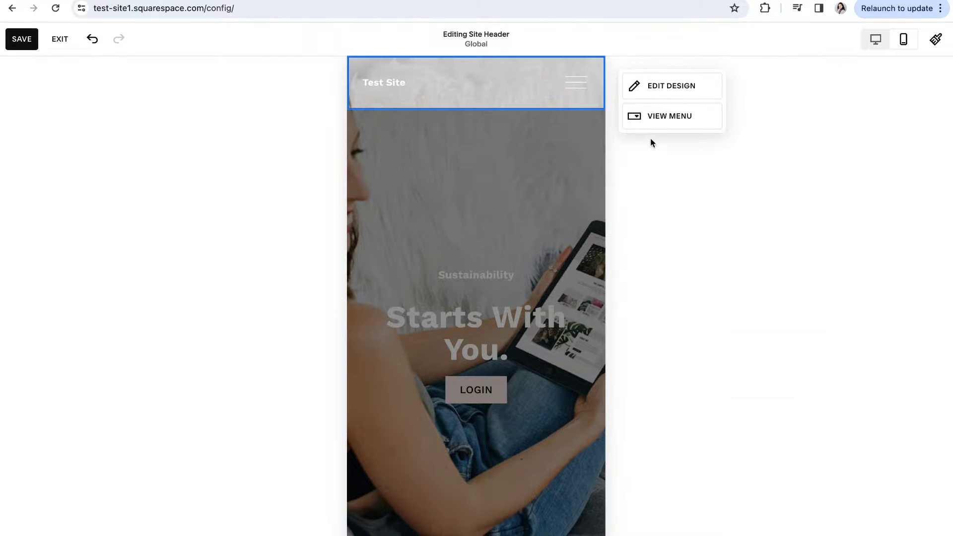
- Open the mobile menu and review the content settings of its Navigation and Social Links elements
click(655, 118)
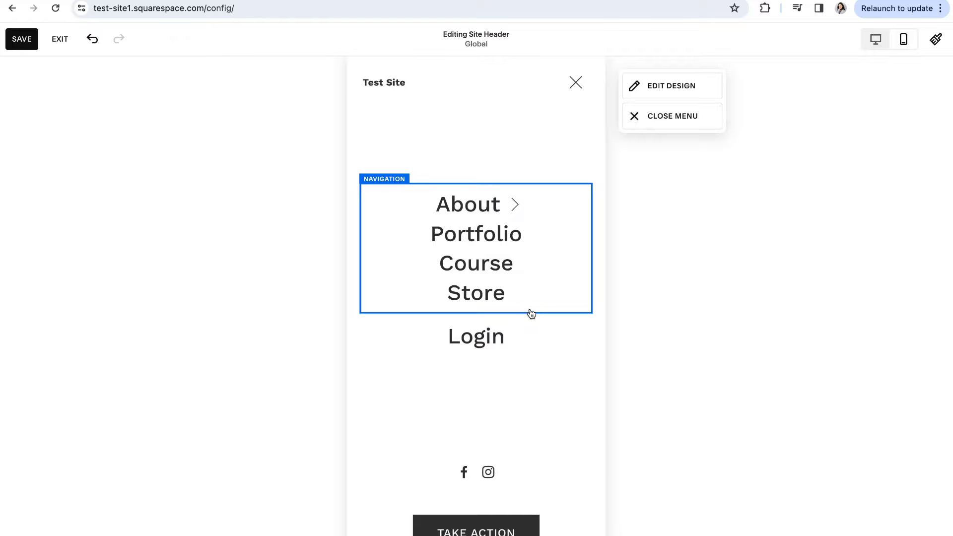
click(482, 233)
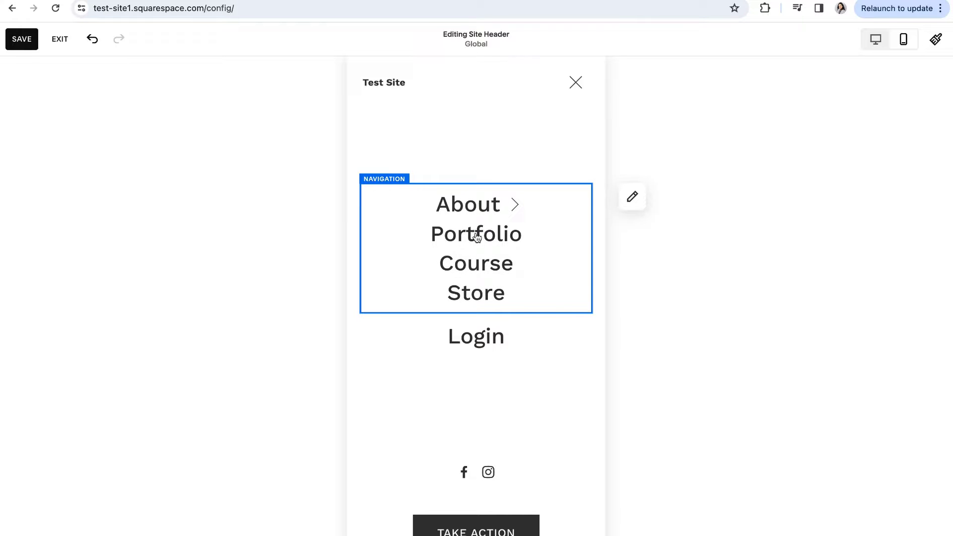
click(632, 198)
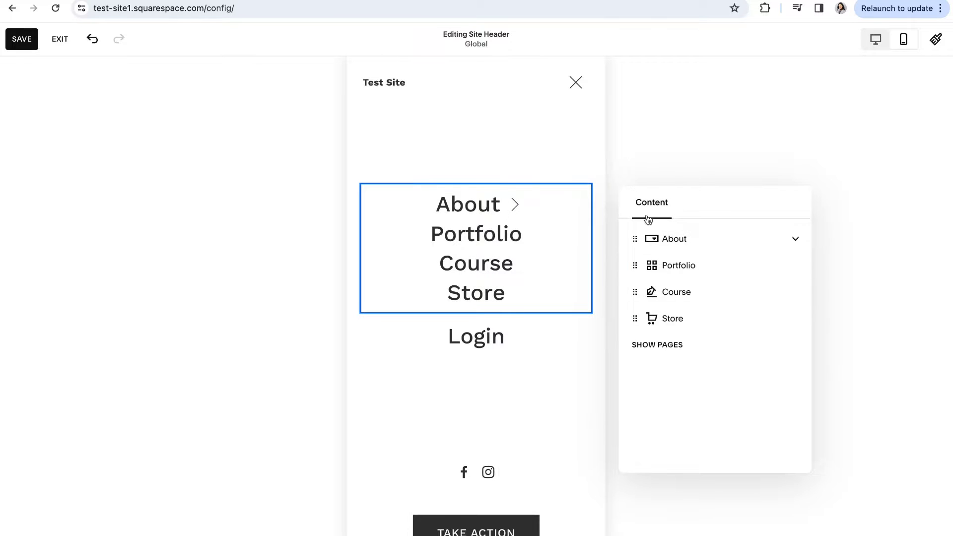
click(633, 168)
click(453, 477)
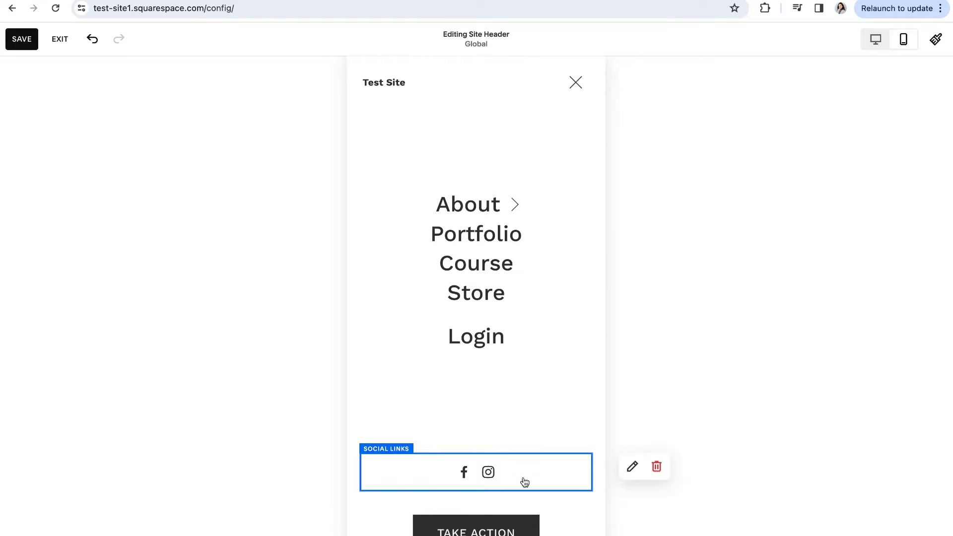
click(628, 467)
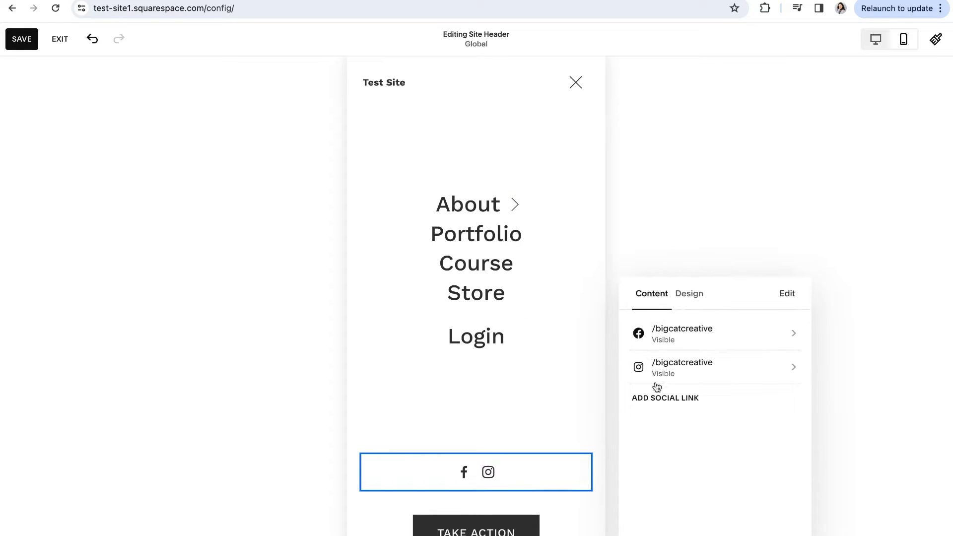
click(492, 281)
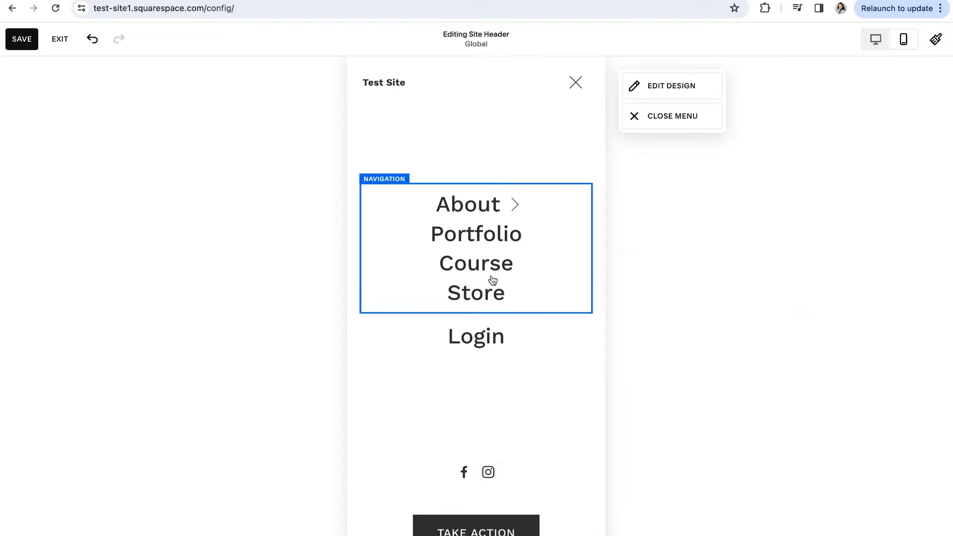
- Align the mobile menu's content to the left and set its link spacing to 3.1vw
click(656, 90)
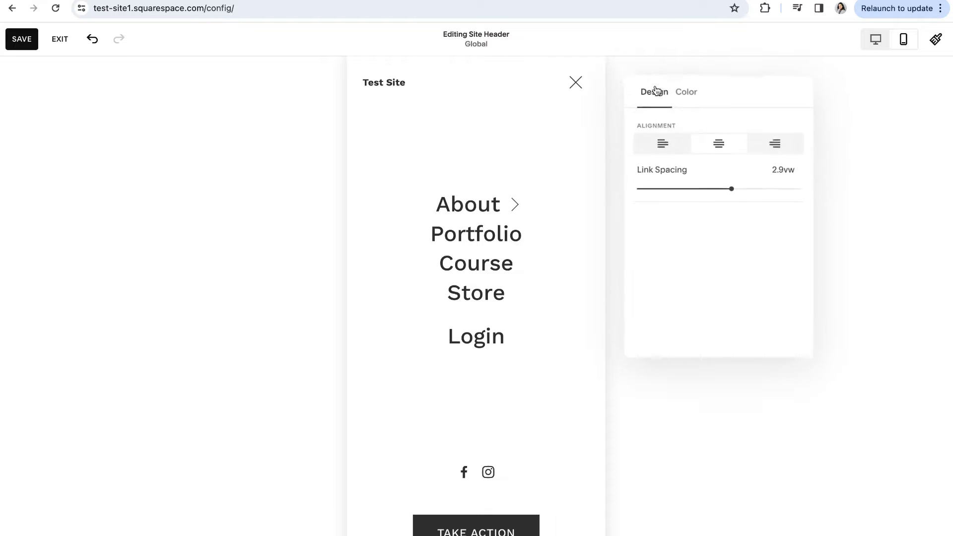
click(660, 142)
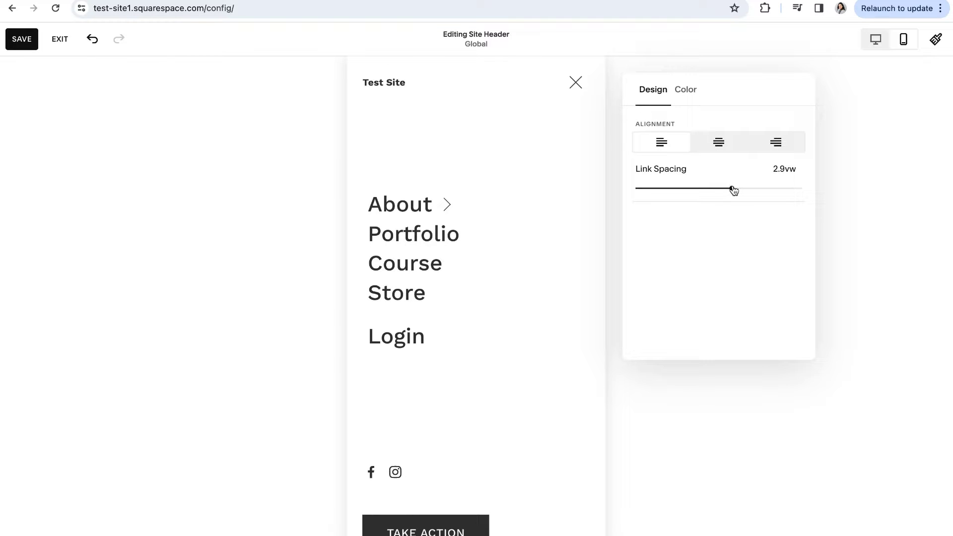
mouse_move(733, 190)
mouse_down()
mouse_move(686, 193)
mouse_move(739, 191)
mouse_up()
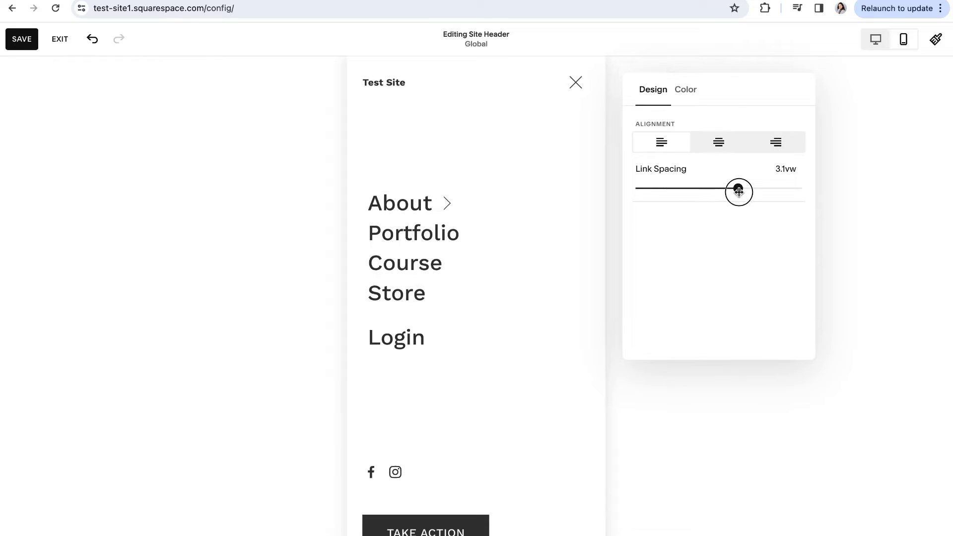
- Apply the Light 1 color theme to the mobile menu, trying other themes along the way, and close the menu
click(686, 91)
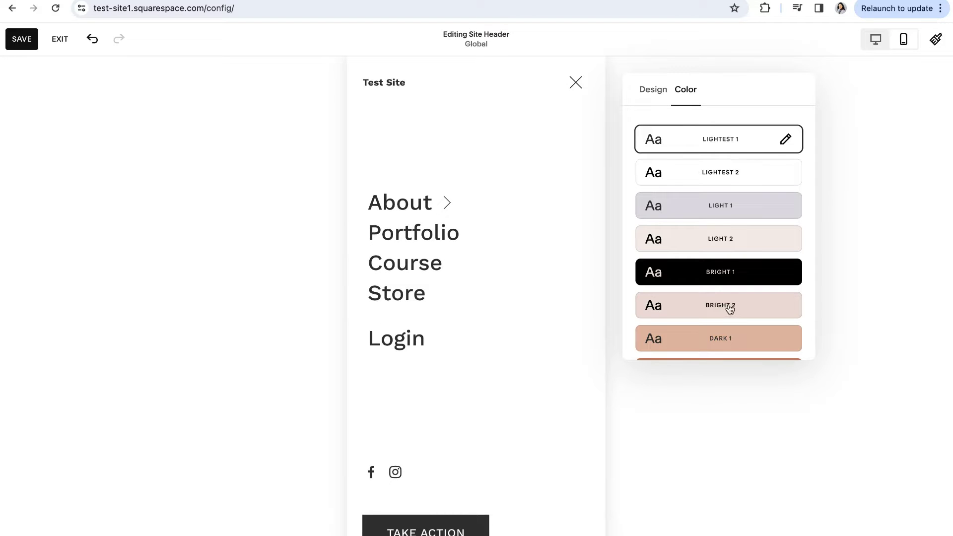
click(694, 178)
click(693, 211)
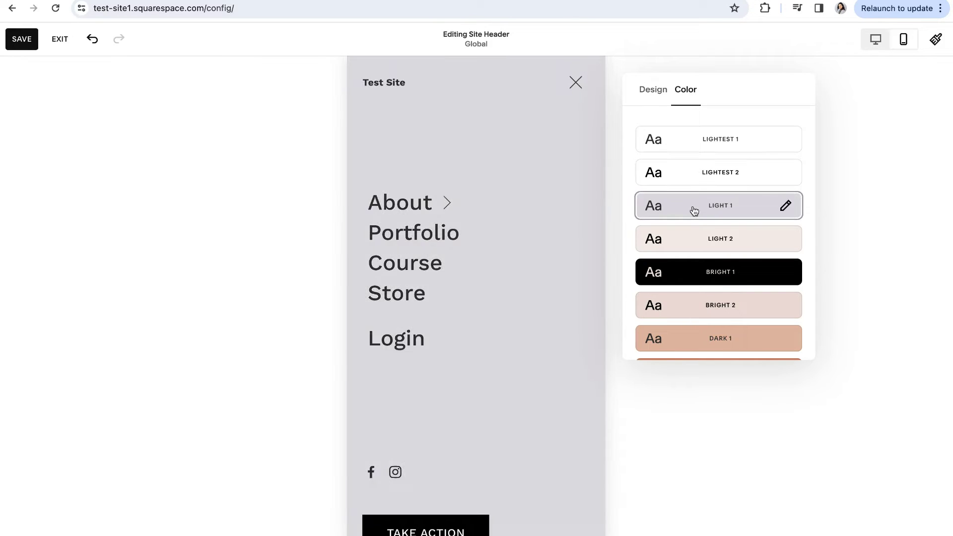
click(691, 241)
click(299, 189)
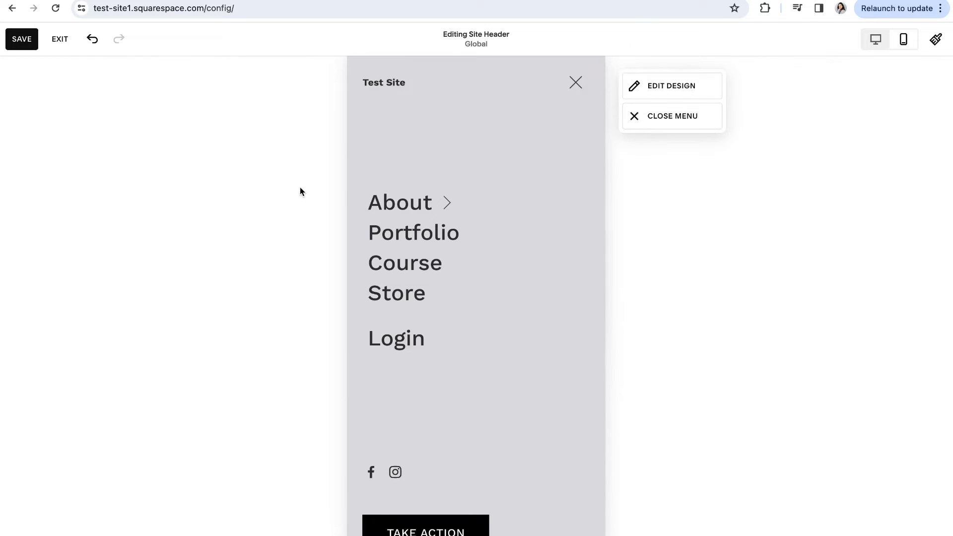
click(642, 119)
- Save the header changes, switch the preview back to desktop view, and exit the site editor
click(26, 38)
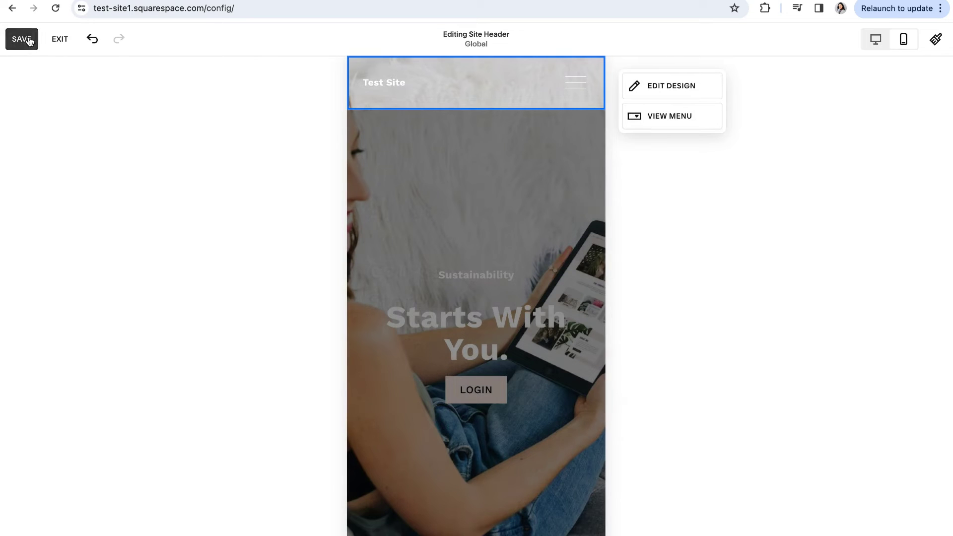
click(875, 40)
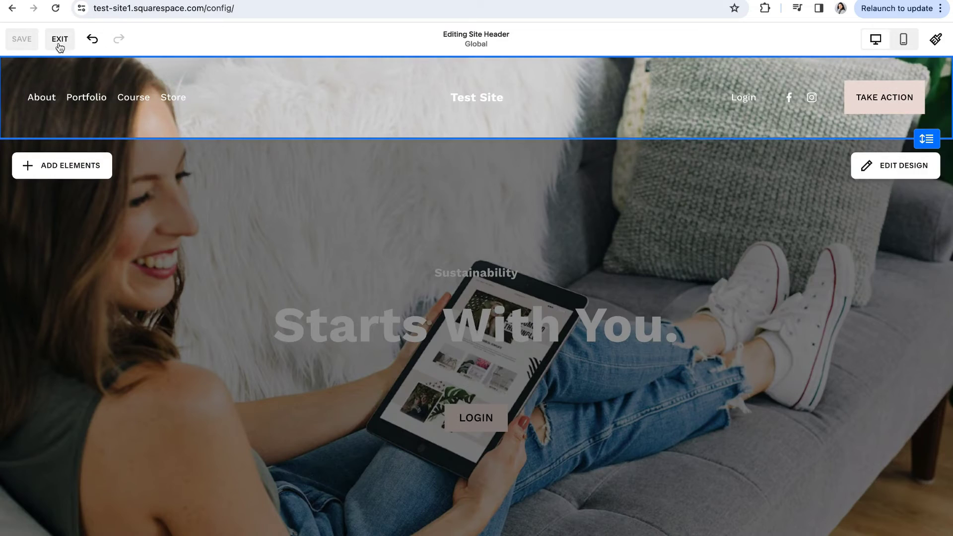
click(60, 40)
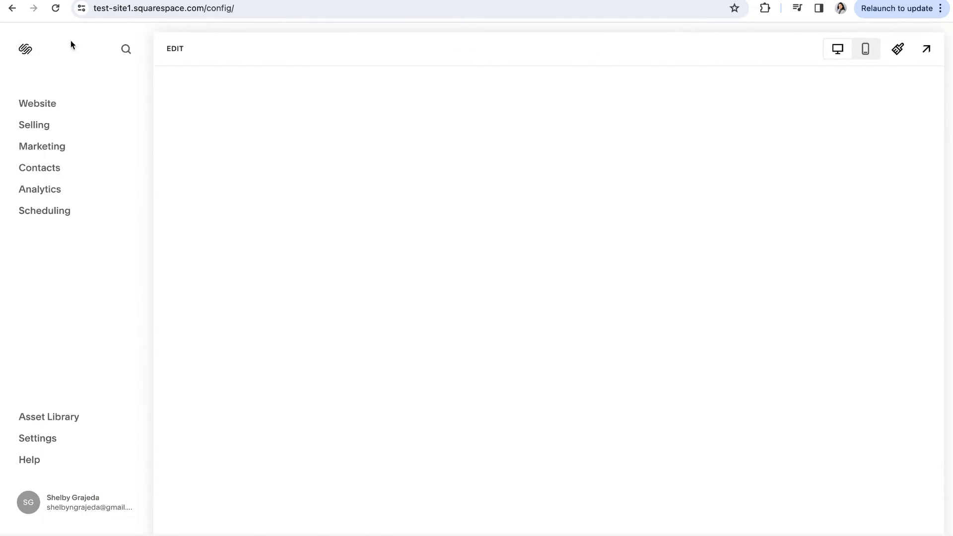